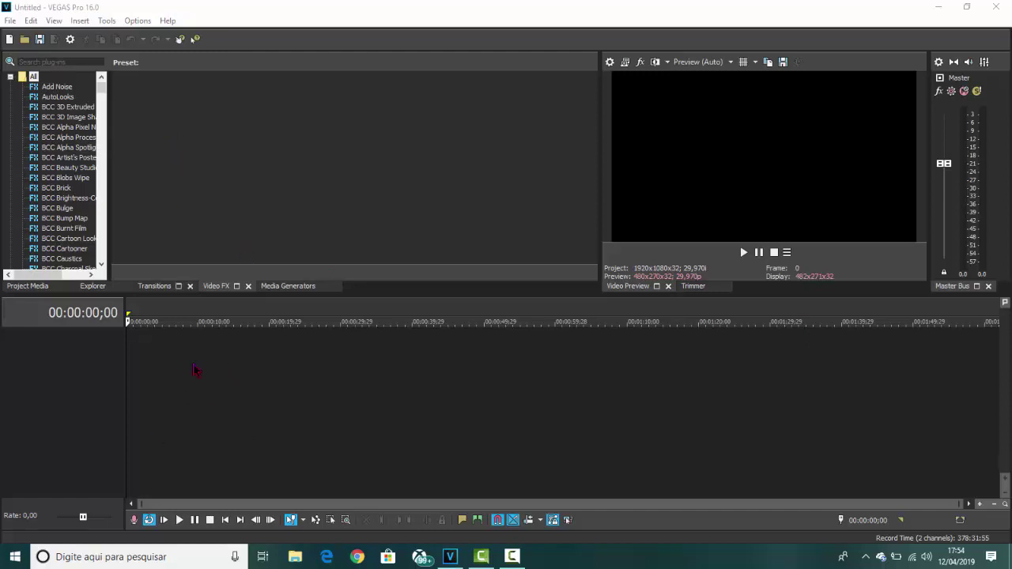
- Add a (Legacy) Text event with the Texto predefinido preset at the start of the timeline
left_click(152, 286)
left_click(269, 289)
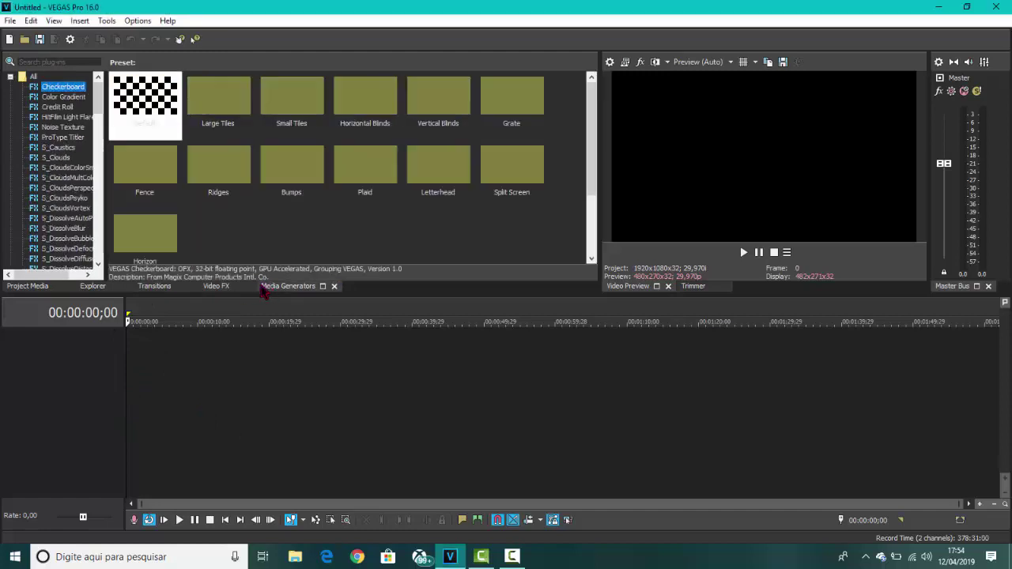
left_click(211, 289)
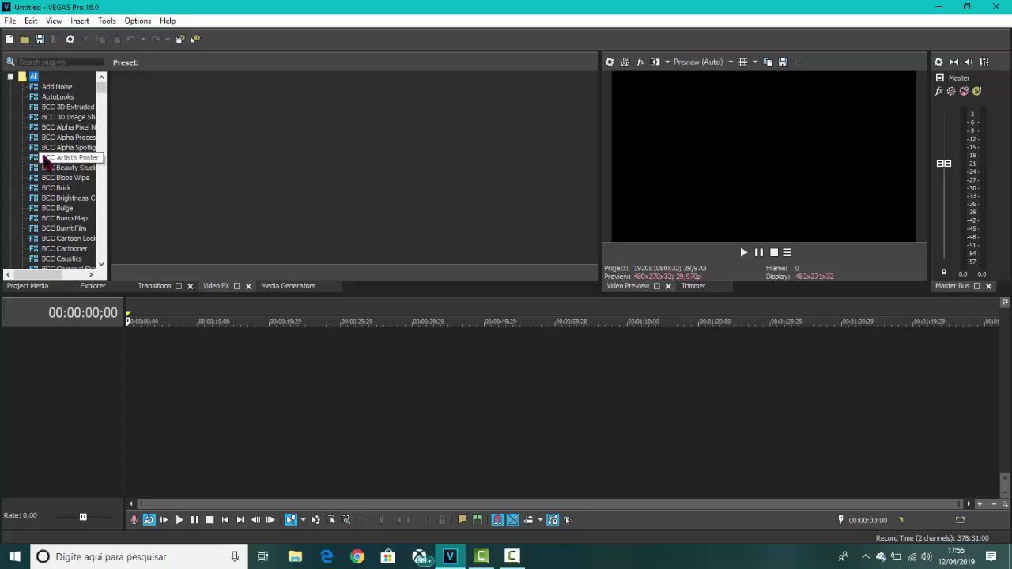
left_click(278, 291)
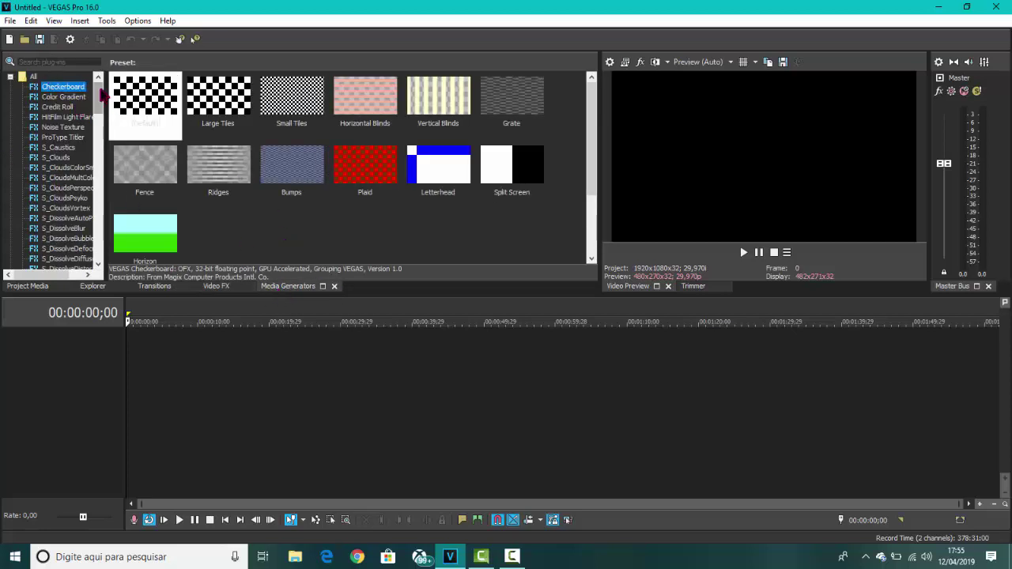
scroll(47, 197, "down", 15)
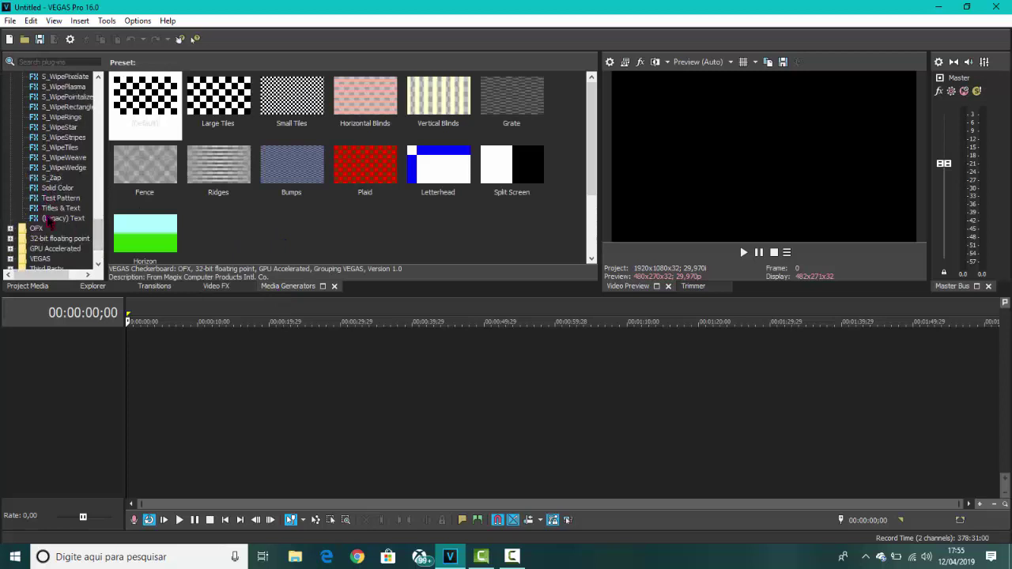
left_click(55, 218)
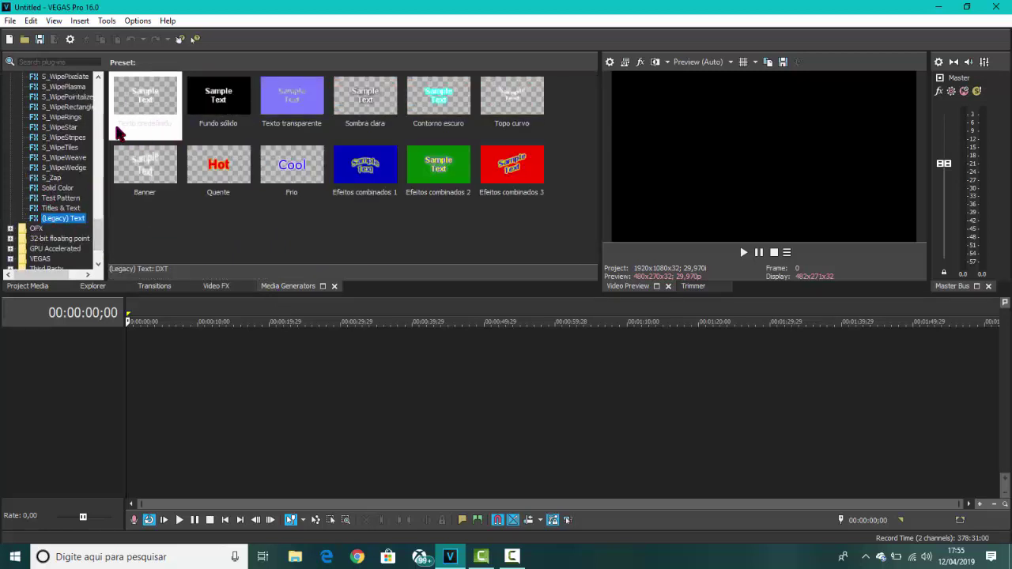
left_click_drag(117, 133, 65, 363)
left_click_drag(156, 337, 161, 338)
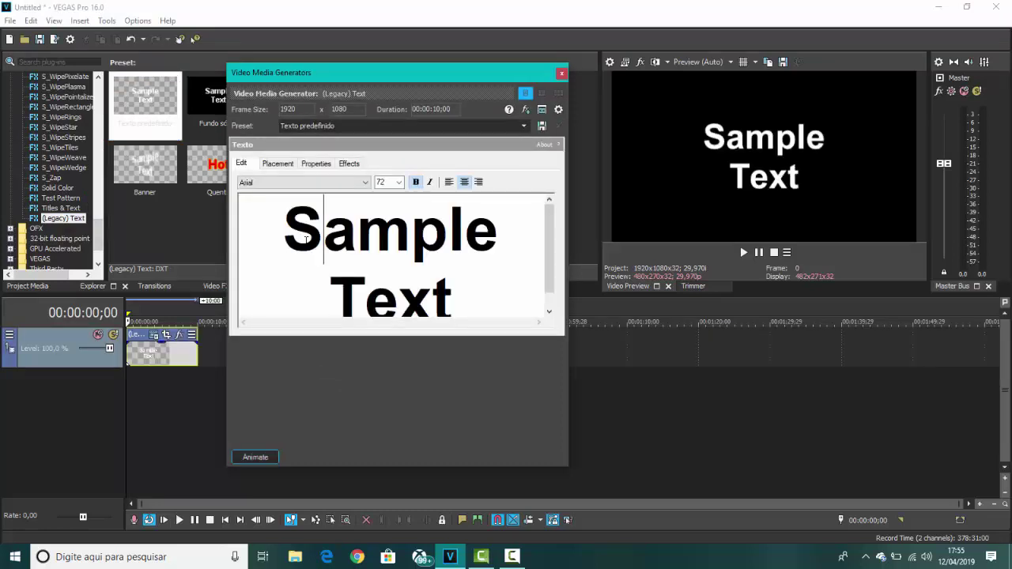
- Replace the sample text with "NESCAU"
left_click_drag(305, 240, 408, 281)
type("N")
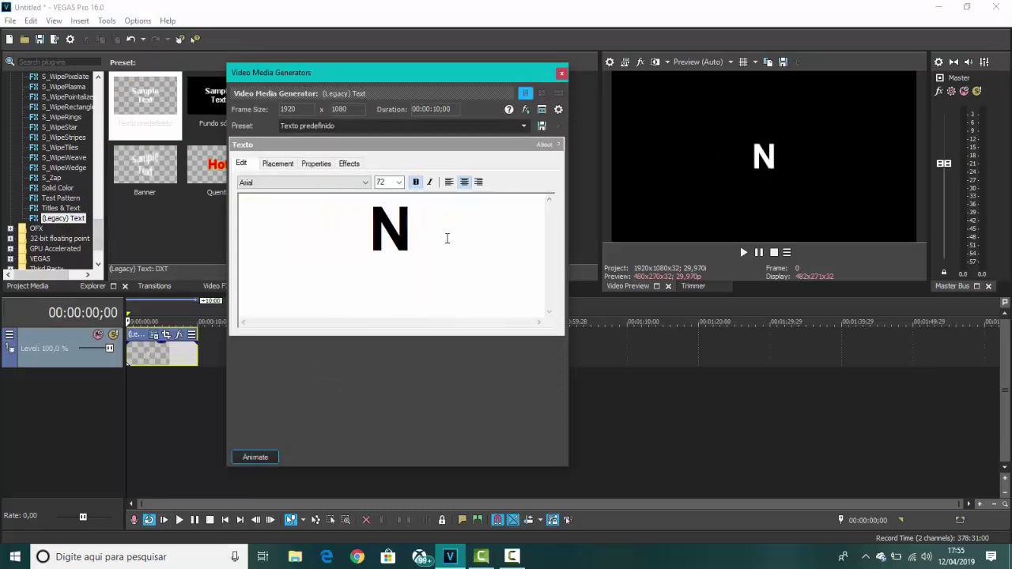
type("ESVCAU")
key("BackSpace")
key("BackSpace")
key("BackSpace")
key("BackSpace")
type("CA")
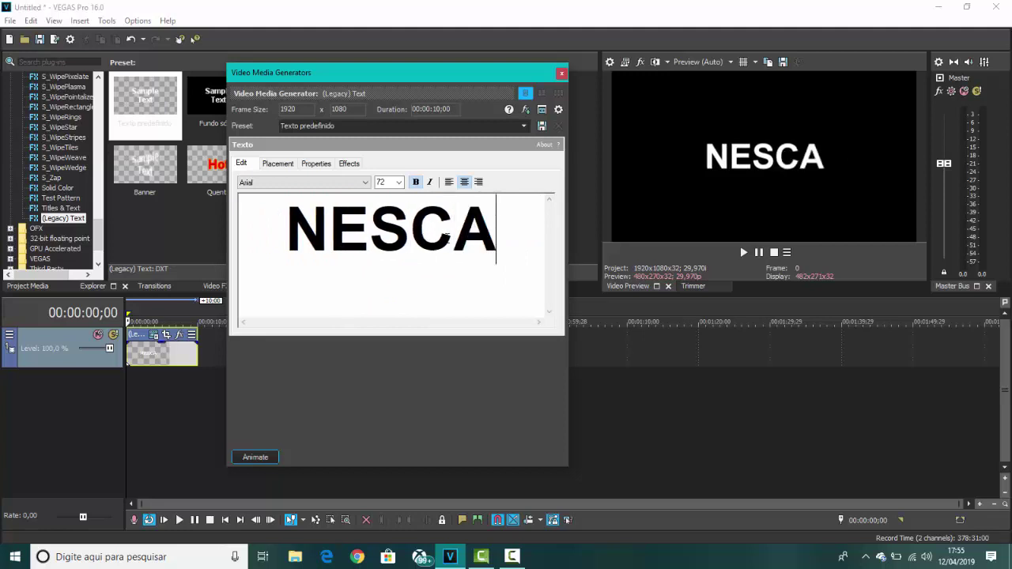
type("U")
- Format the title text in Gotham Black italic and close the text generator
left_click(312, 183)
scroll(277, 341, "down", 1)
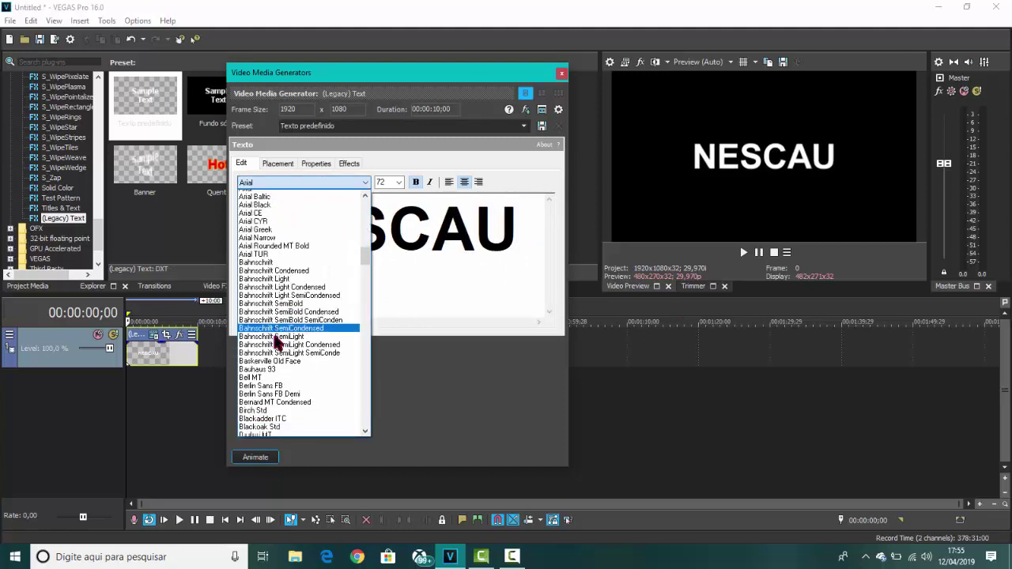
scroll(276, 342, "down", 10)
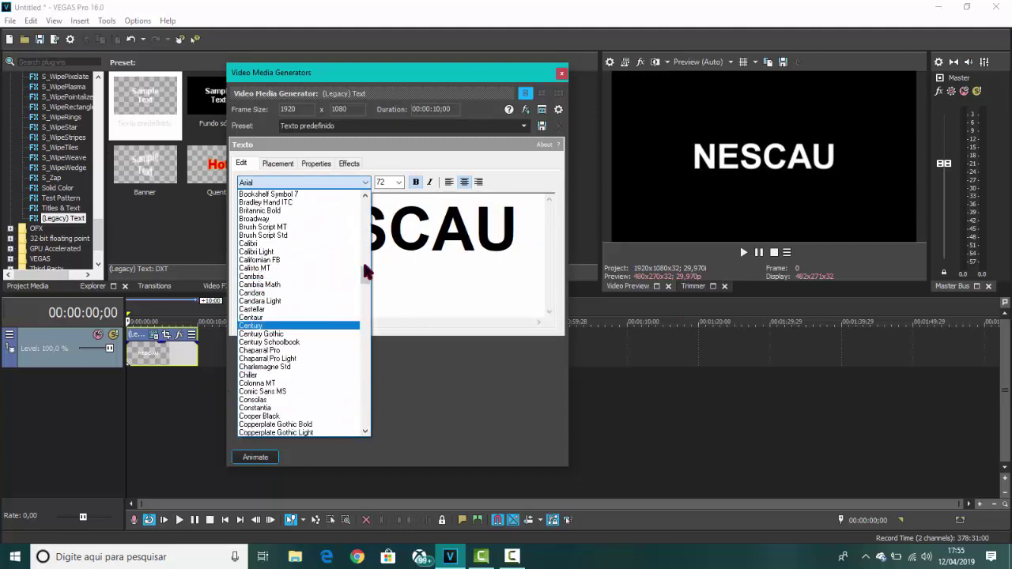
left_click_drag(366, 272, 367, 308)
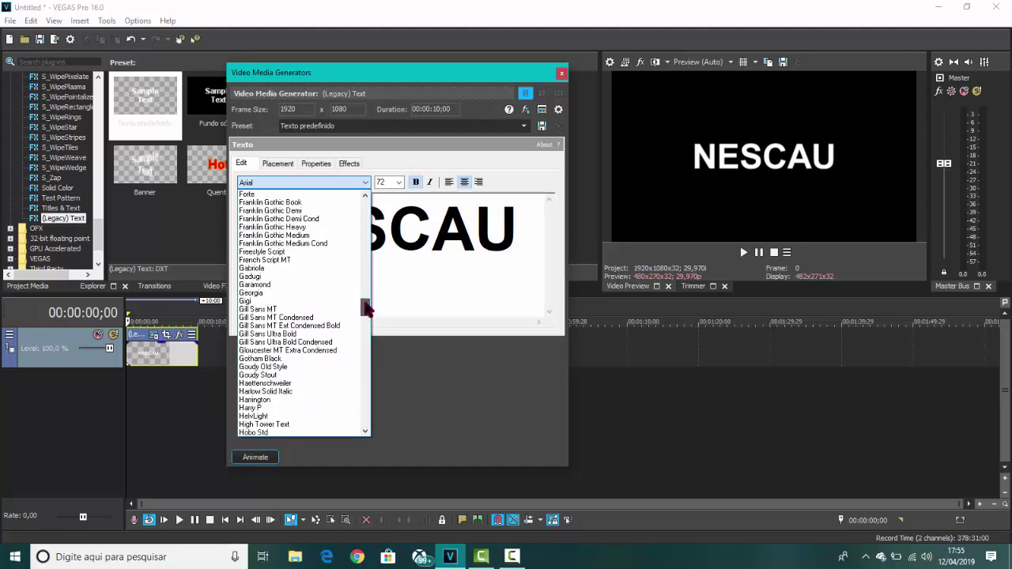
left_click(259, 358)
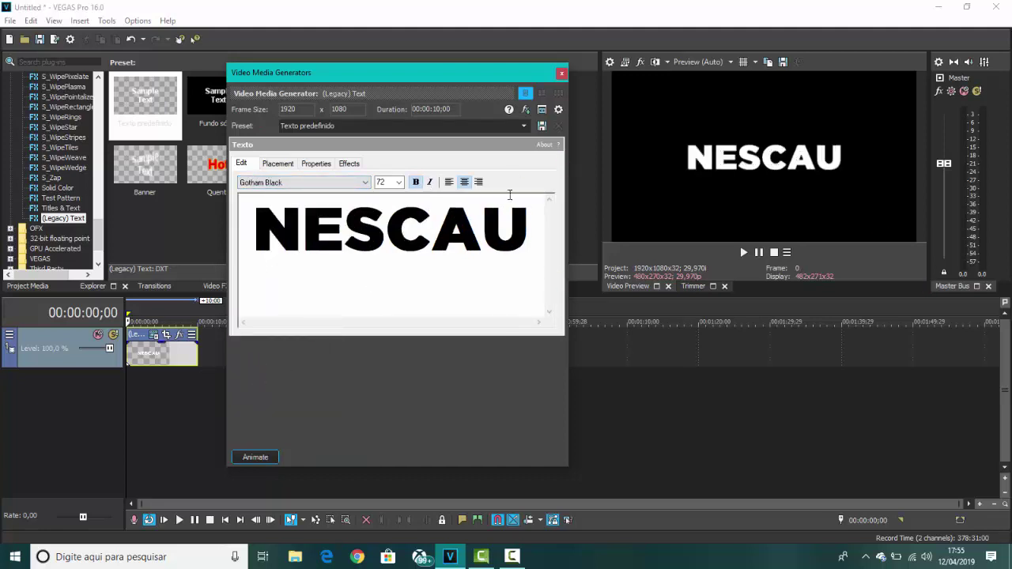
left_click(430, 182)
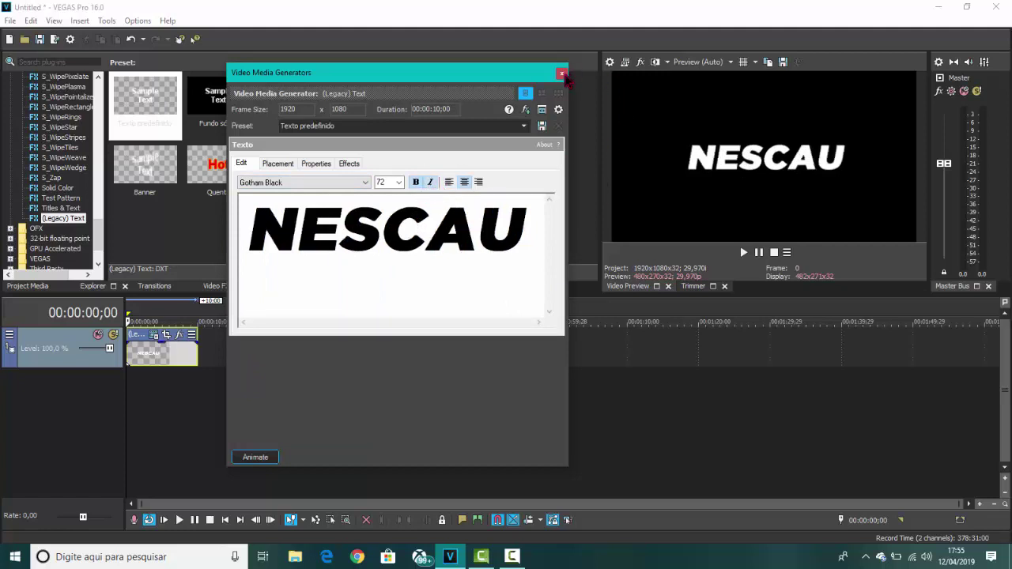
left_click(562, 74)
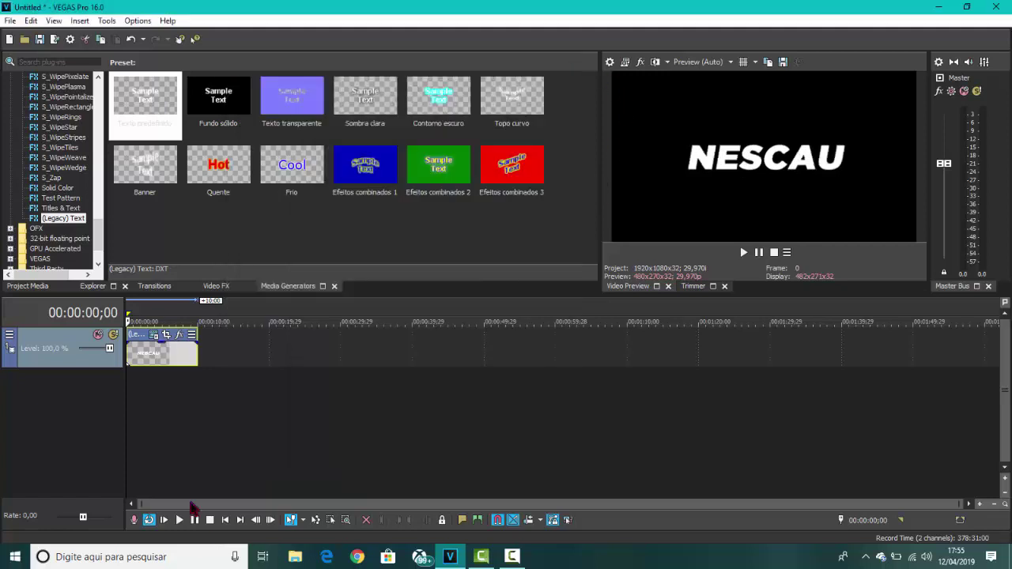
- Apply the BCC Drop Shadow effect with the DDD preset to the text event
left_click(221, 289)
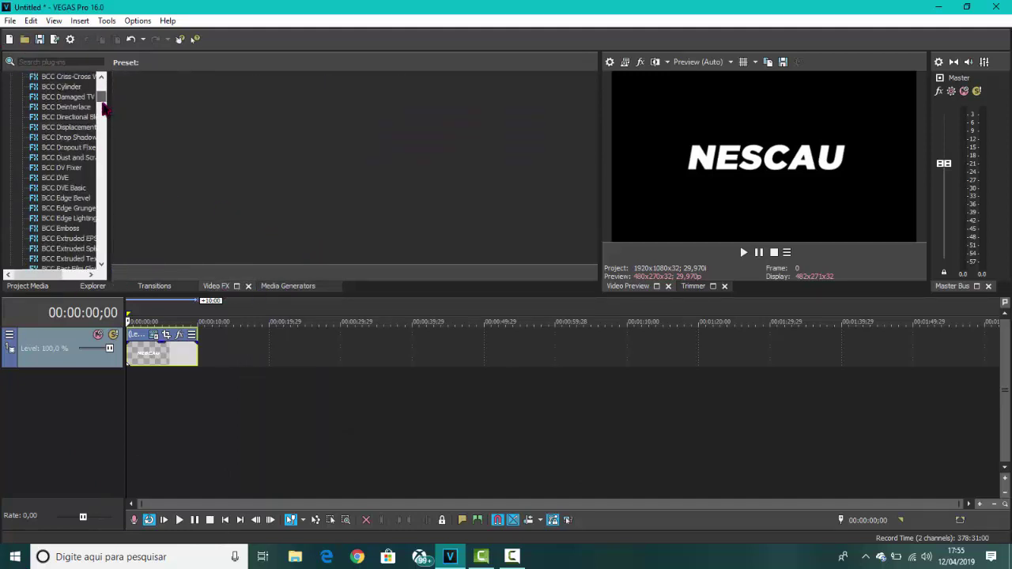
mouse_move(102, 108)
left_mouse_down()
mouse_move(102, 119)
mouse_move(101, 79)
mouse_move(101, 92)
left_mouse_up()
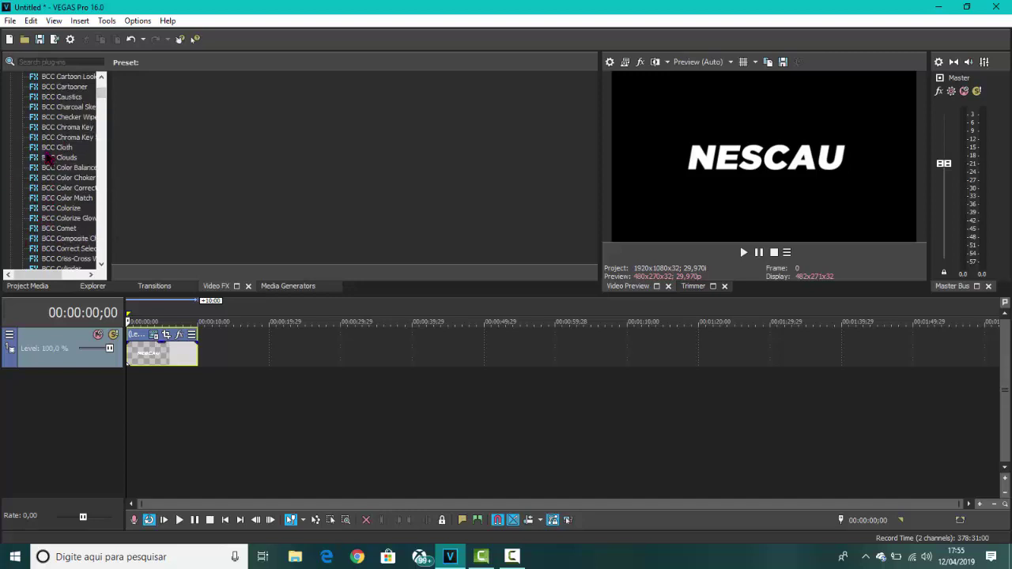
scroll(103, 120, "up", 3)
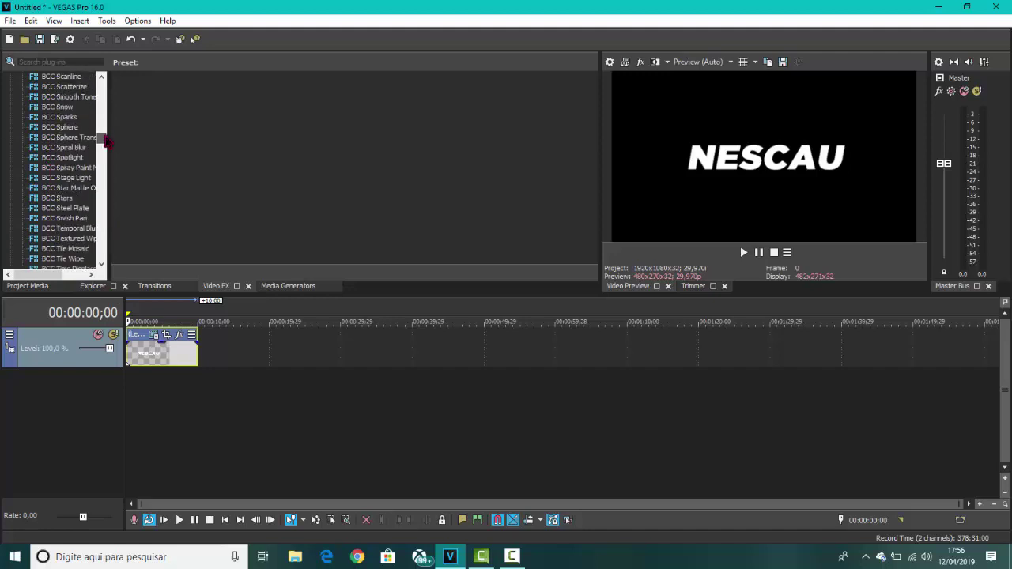
scroll(70, 196, "down", 8)
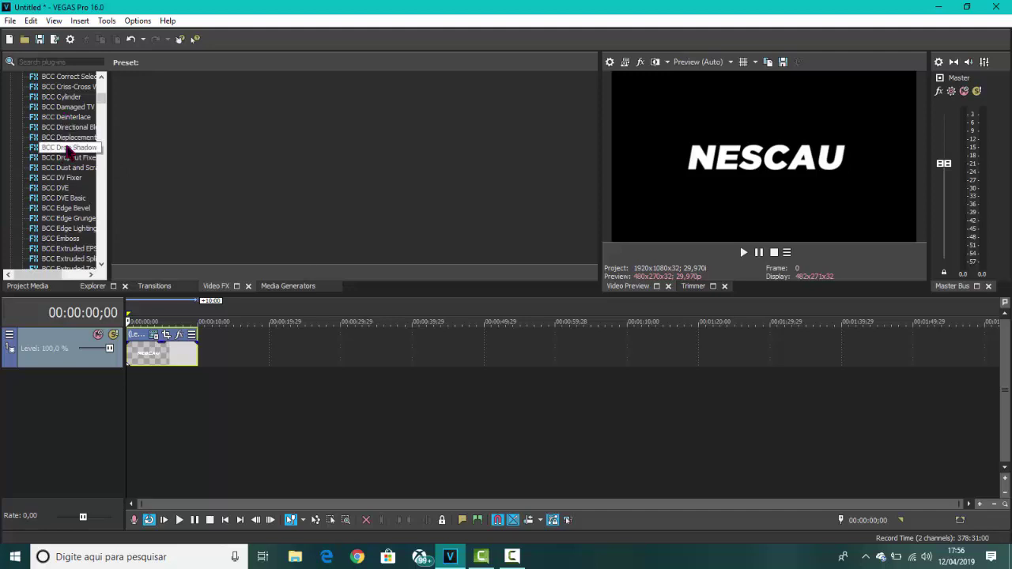
left_click(68, 150)
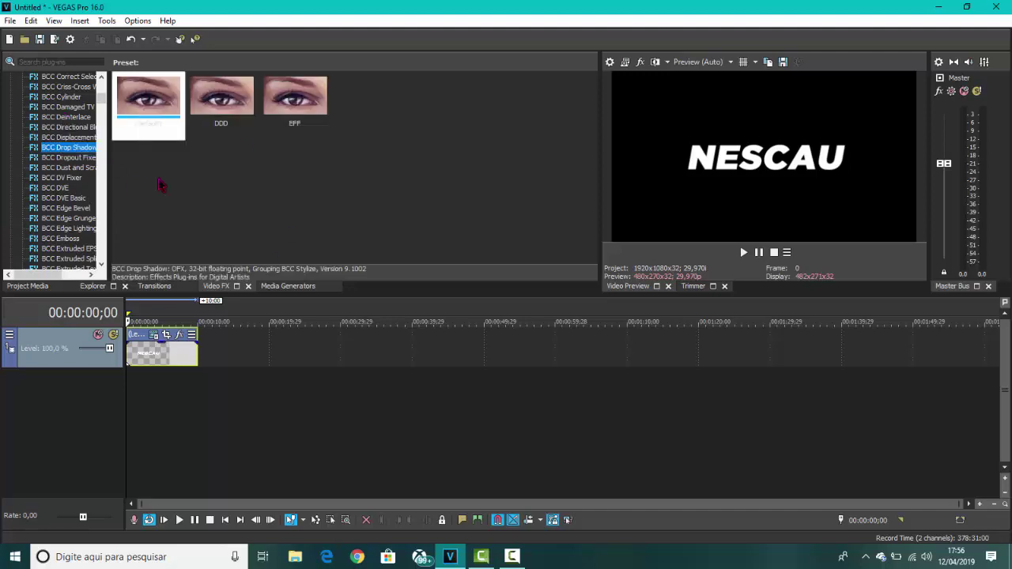
left_click_drag(222, 103, 143, 347)
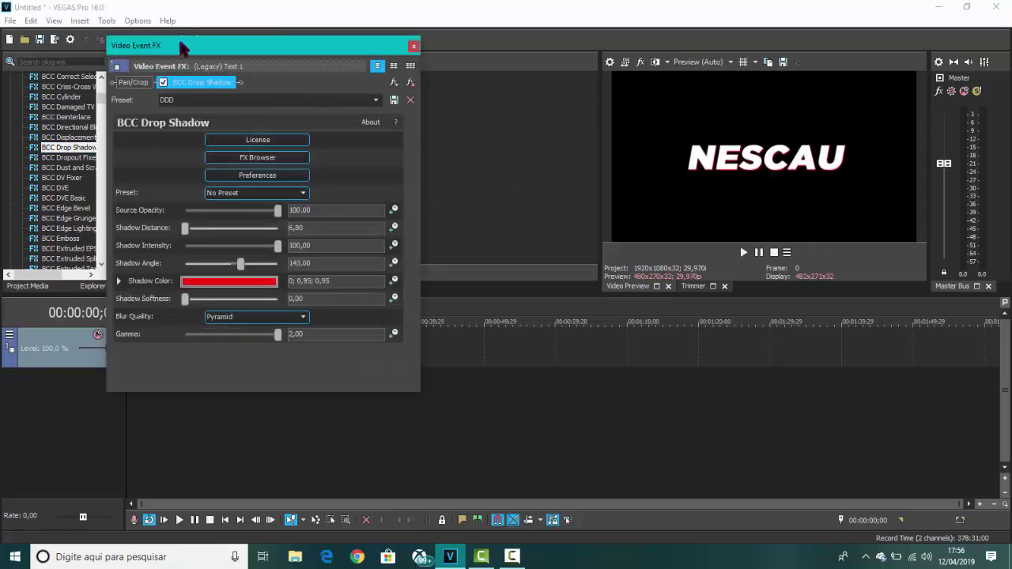
- Review the Drop Shadow's opacity, distance, intensity, angle and color settings, keeping the video preview in view
left_click_drag(180, 47, 511, 58)
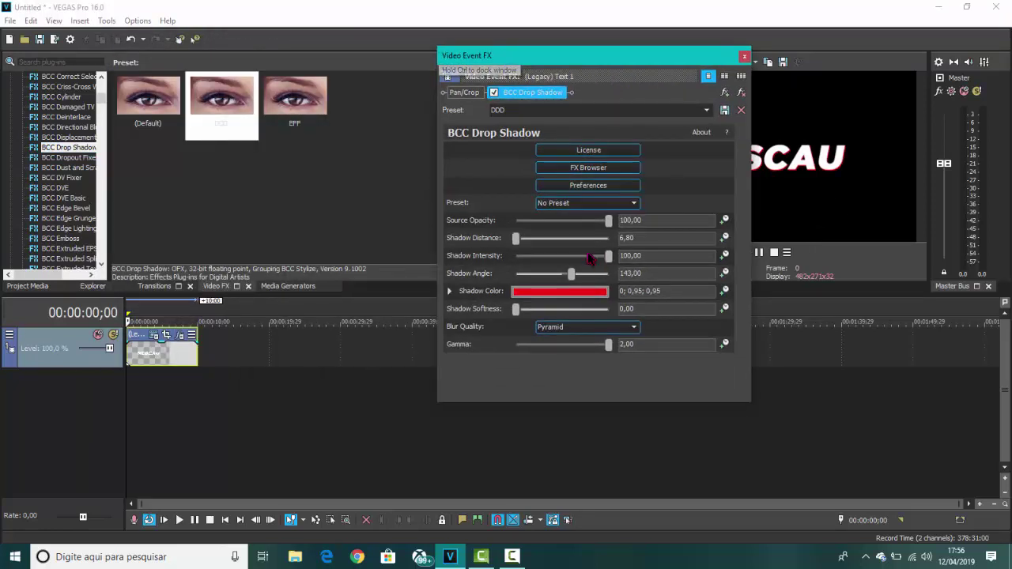
left_click(656, 221)
key("Tab")
key("Tab")
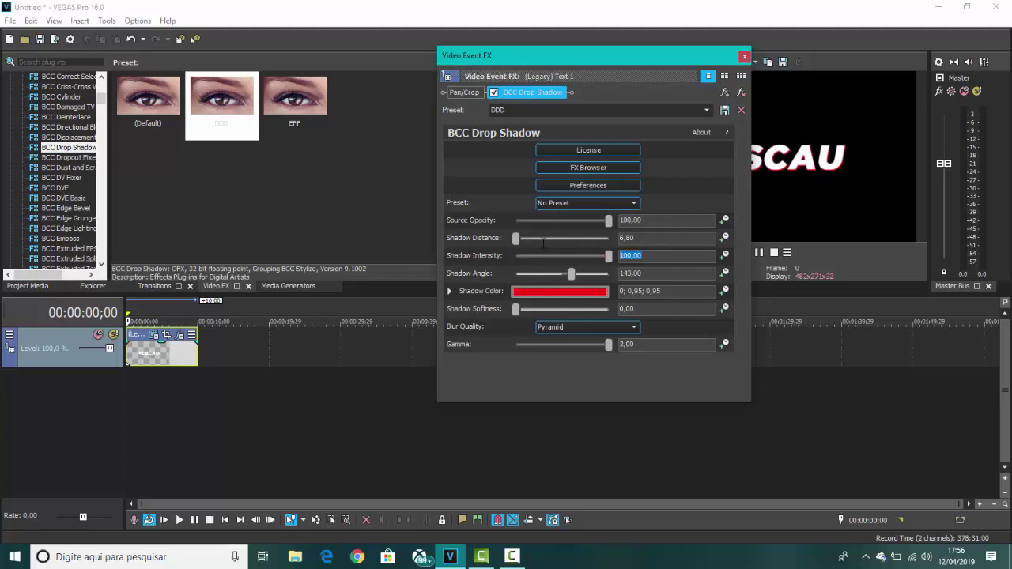
key("Tab")
left_click_drag(673, 290, 632, 290)
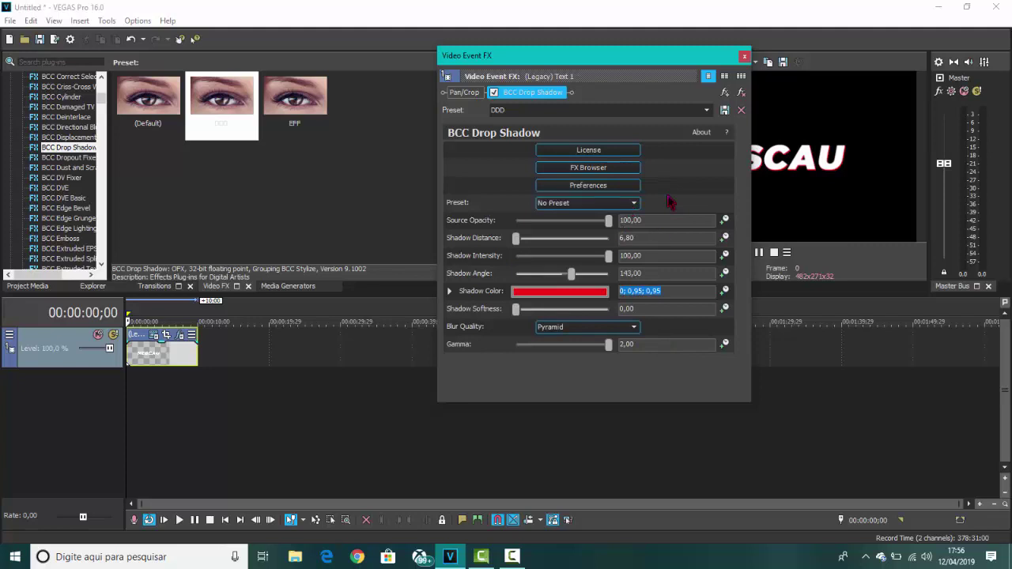
left_click_drag(474, 57, 356, 116)
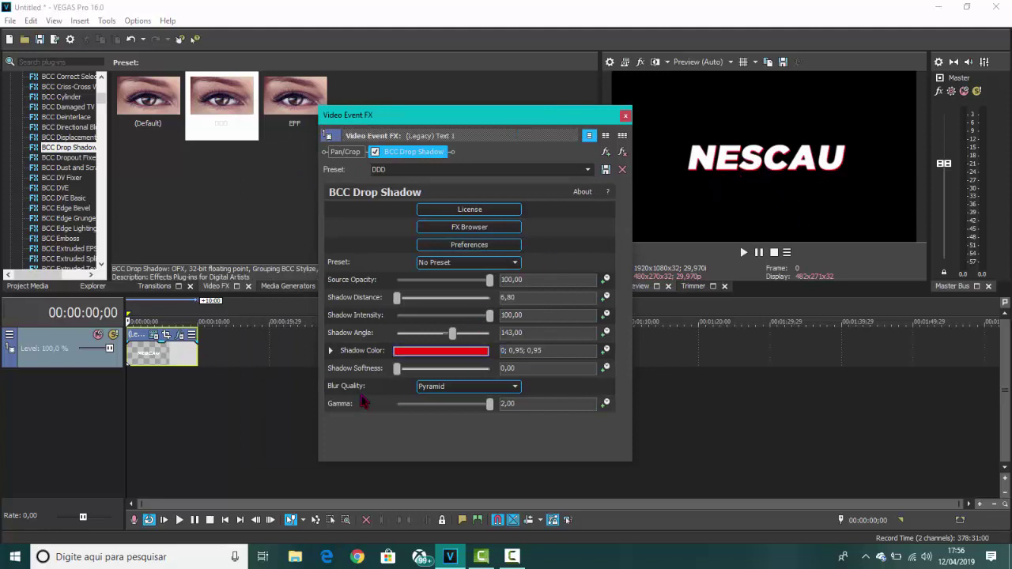
- Set the shadow color to purple (276; 0,95; 0,95), copy that color value and close the effect settings
left_click(440, 351)
left_click_drag(487, 431, 483, 410)
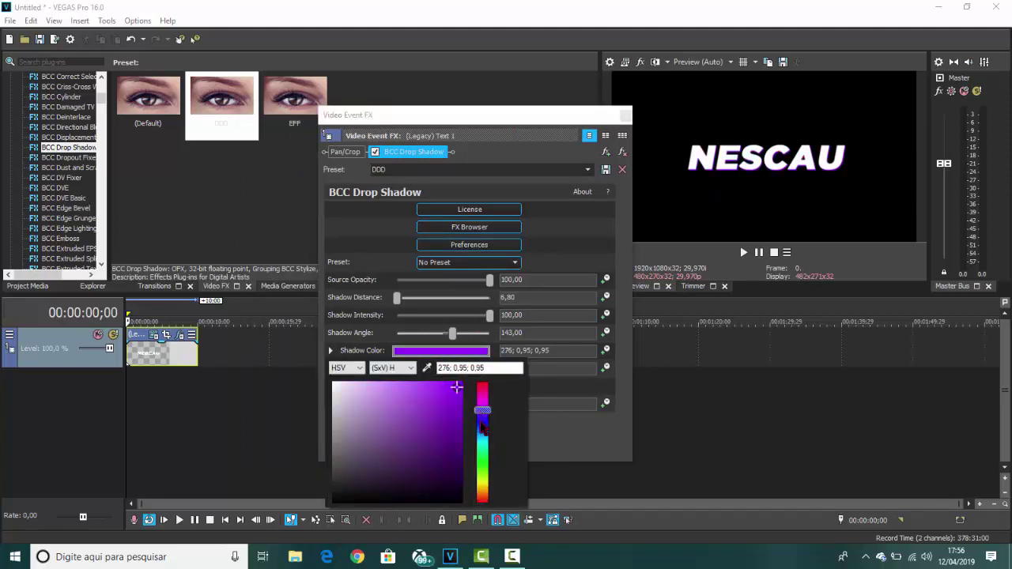
left_click(565, 350)
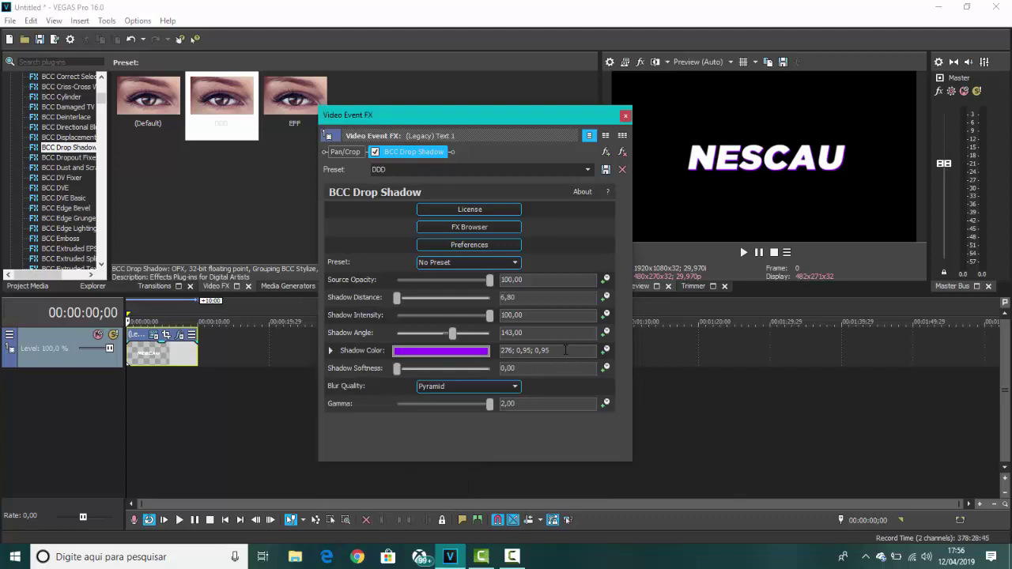
left_click_drag(551, 350, 501, 350)
right_click(540, 350)
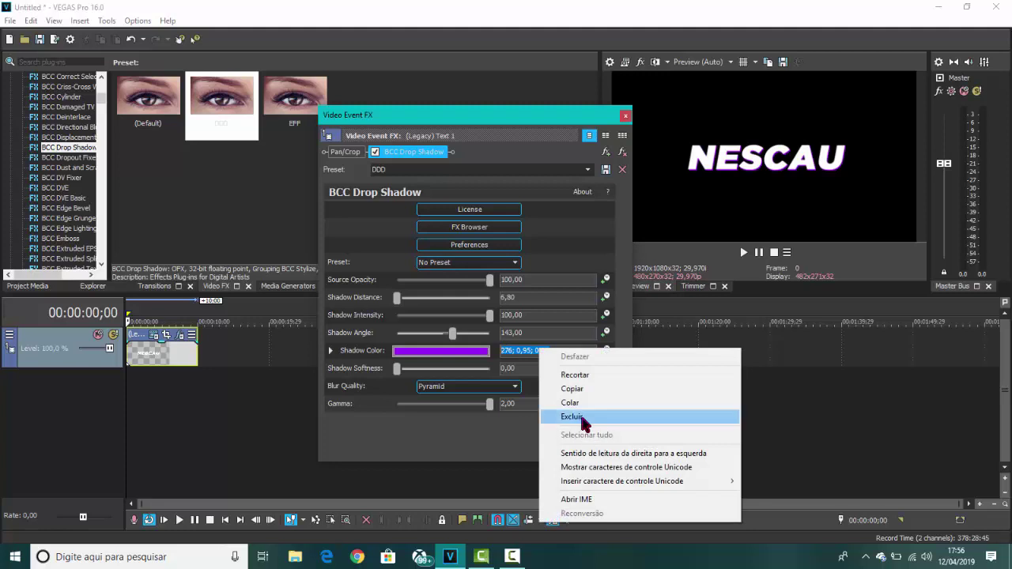
left_click(624, 115)
- Apply the DDD Drop Shadow preset to the text three more times, giving each shadow the copied color 276; 0,95; 0,95
left_click_drag(202, 118, 152, 345)
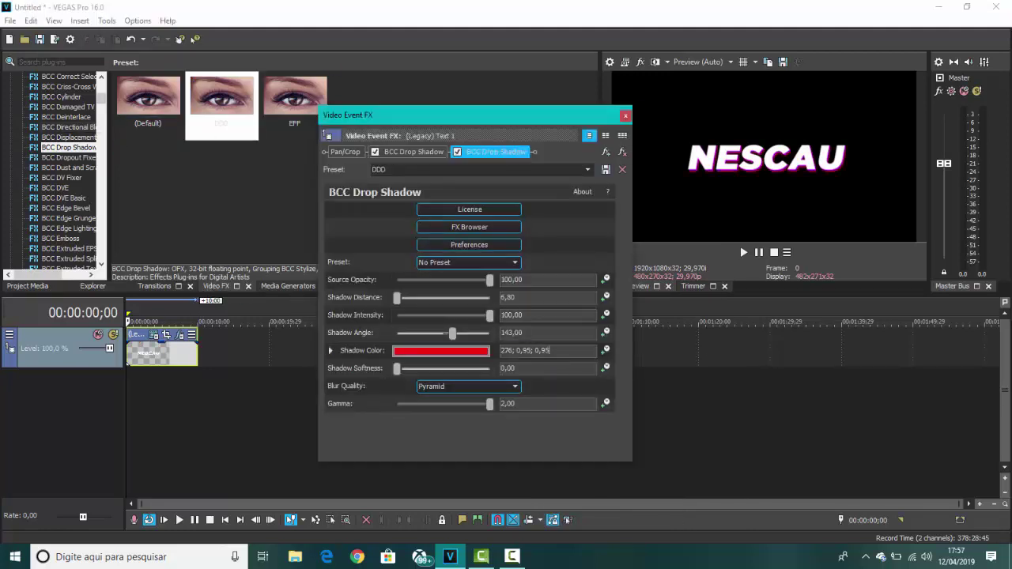
left_click(624, 116)
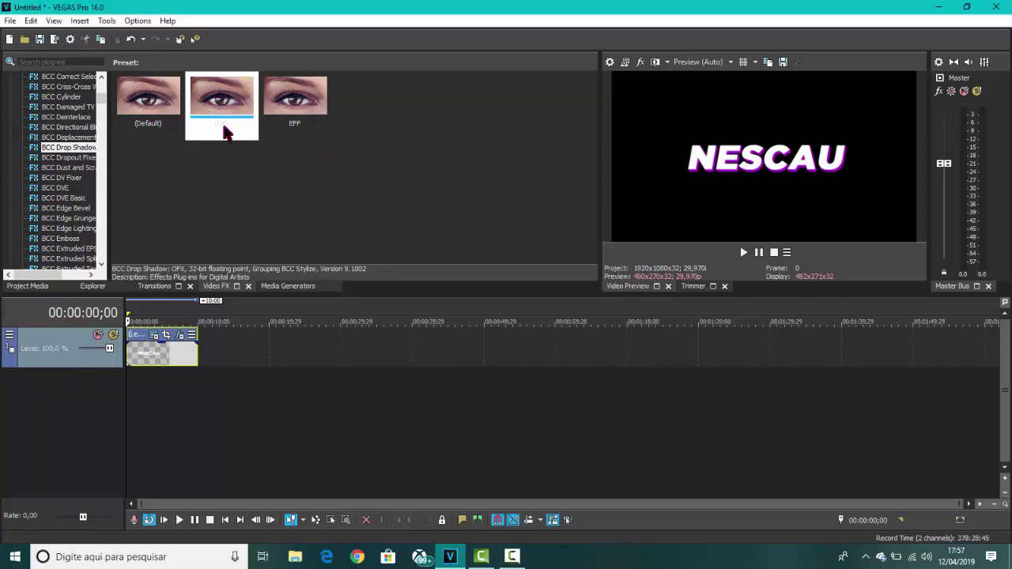
left_click_drag(226, 131, 158, 368)
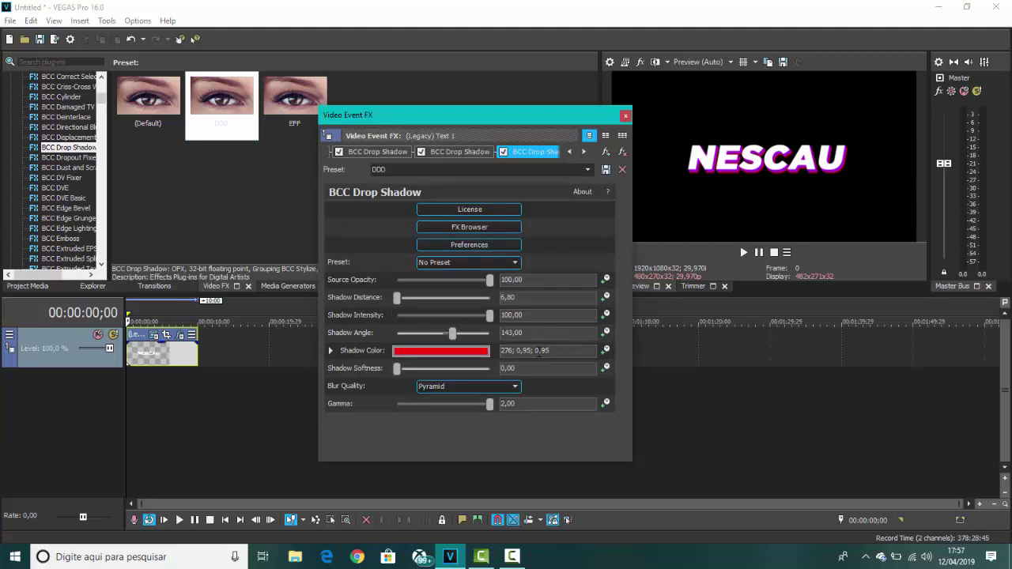
left_click(558, 350)
left_click(557, 346)
left_click(625, 116)
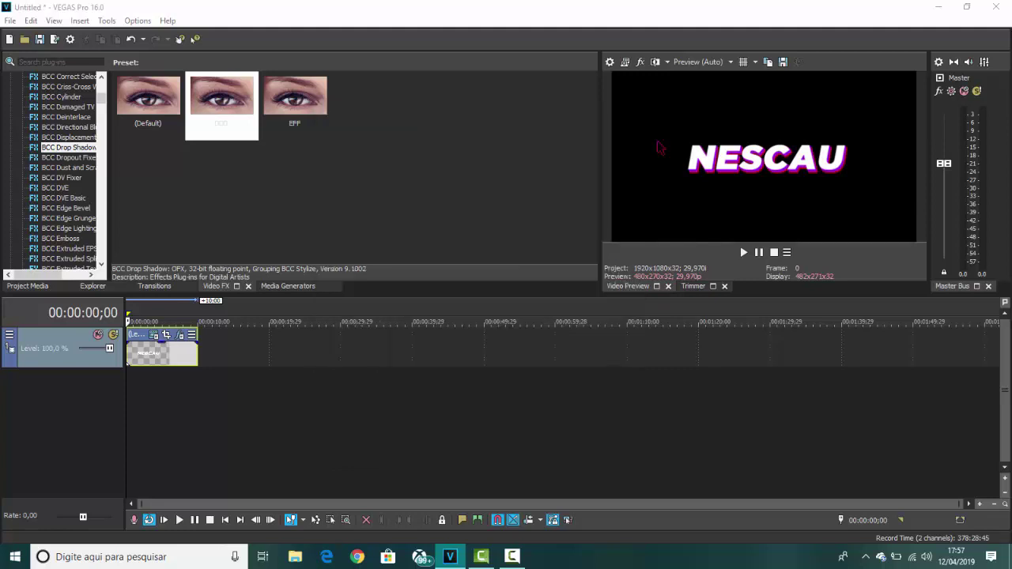
left_click_drag(218, 114, 147, 351)
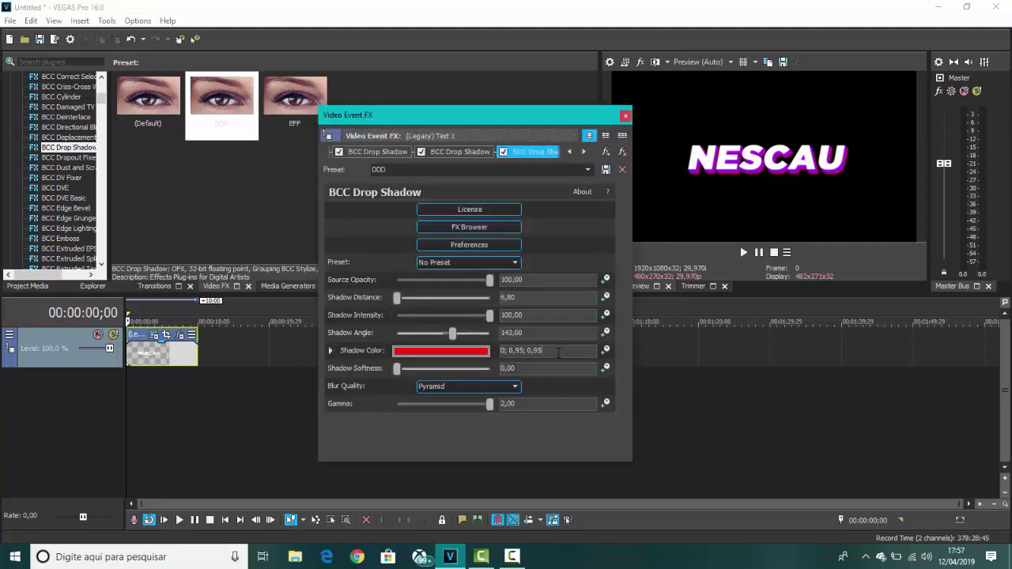
left_click(625, 115)
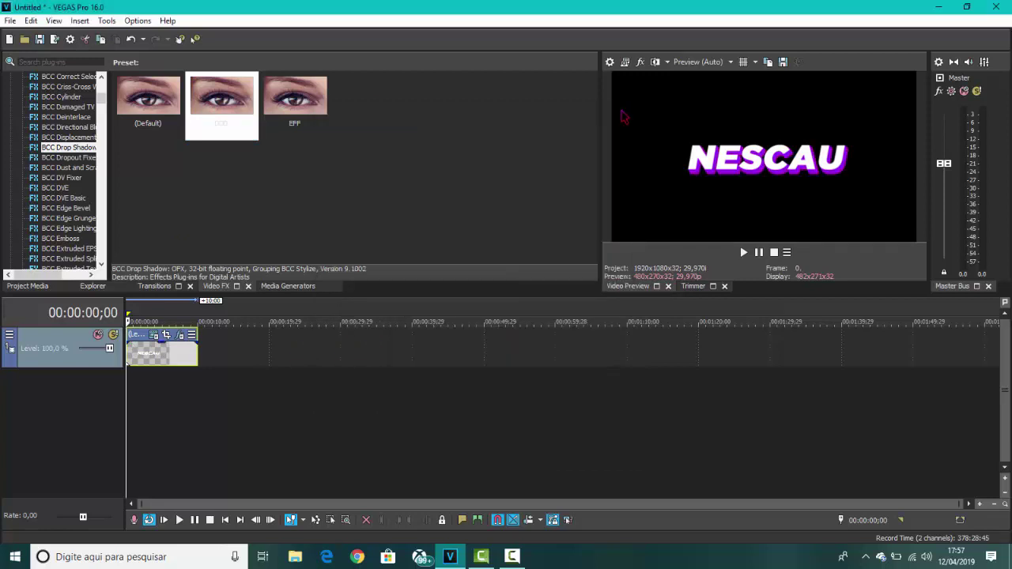
- Enlarge the title in the video frame by shrinking the text event's Pan/Crop area
left_click(167, 335)
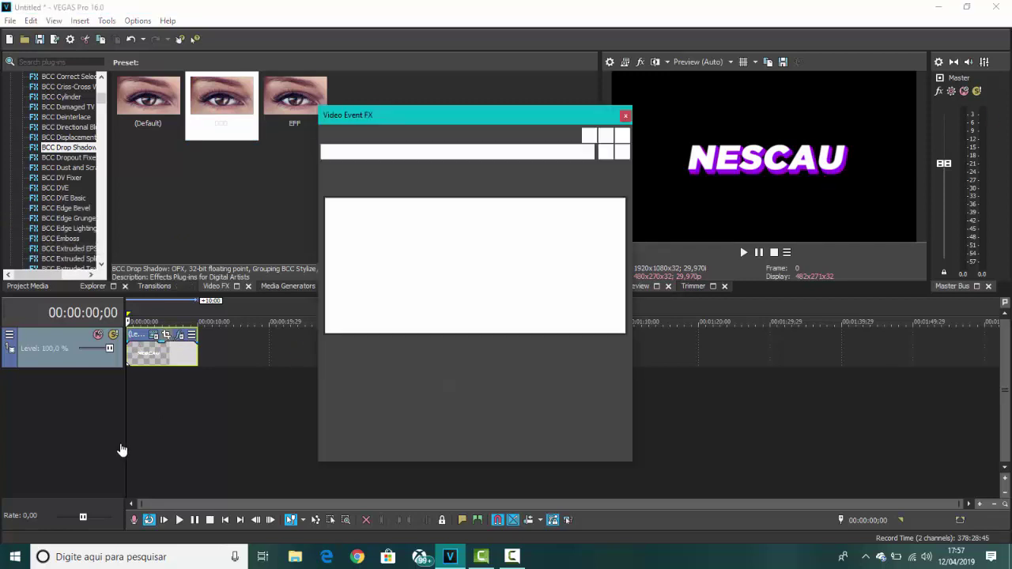
left_click_drag(619, 331, 594, 316)
left_click(624, 117)
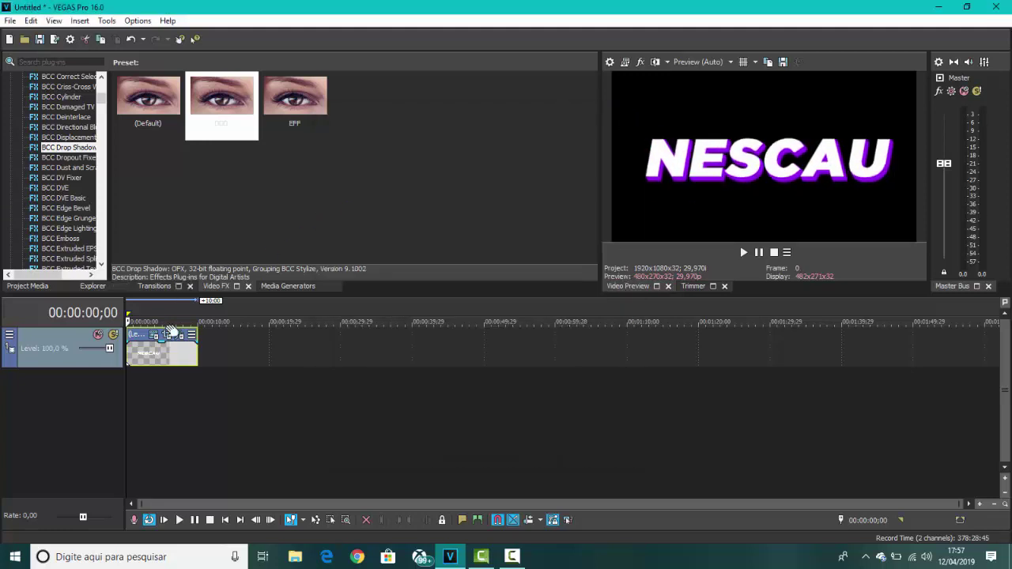
- Duplicate the NESCAU text event onto a new track beneath the original, aligned with the start of the timeline
left_click(150, 353)
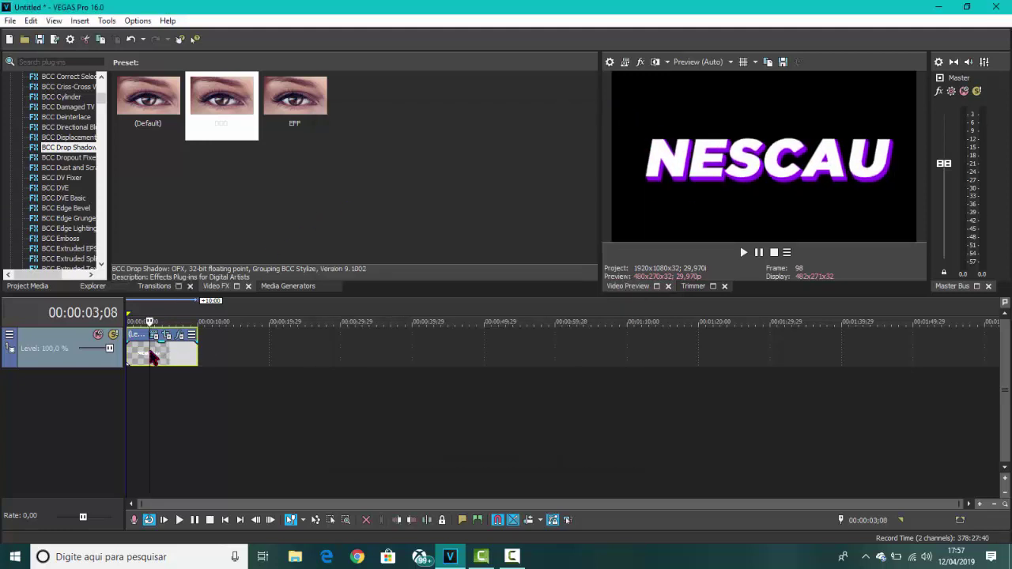
key("ctrl+c")
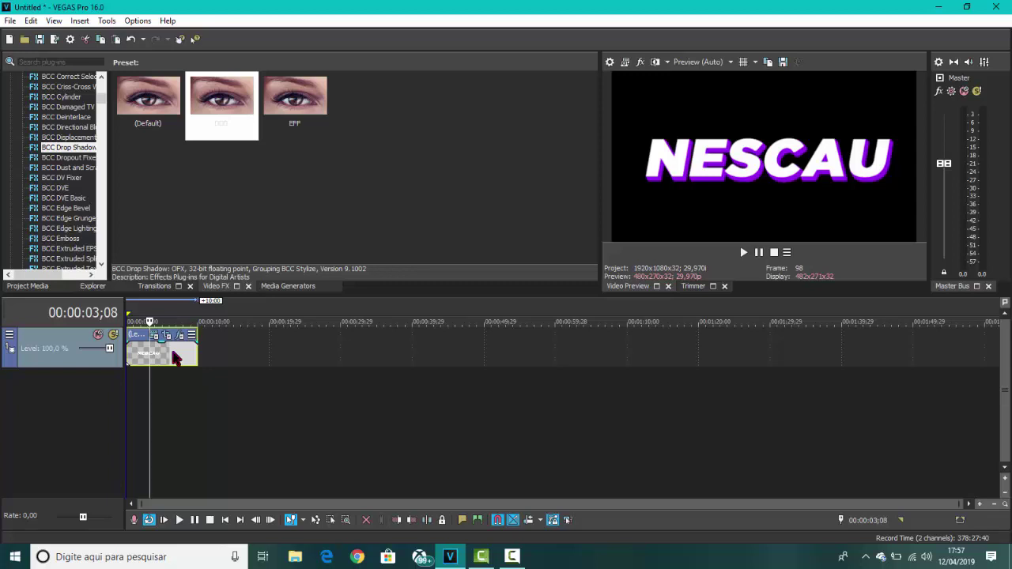
key("ctrl+v")
left_click(610, 244)
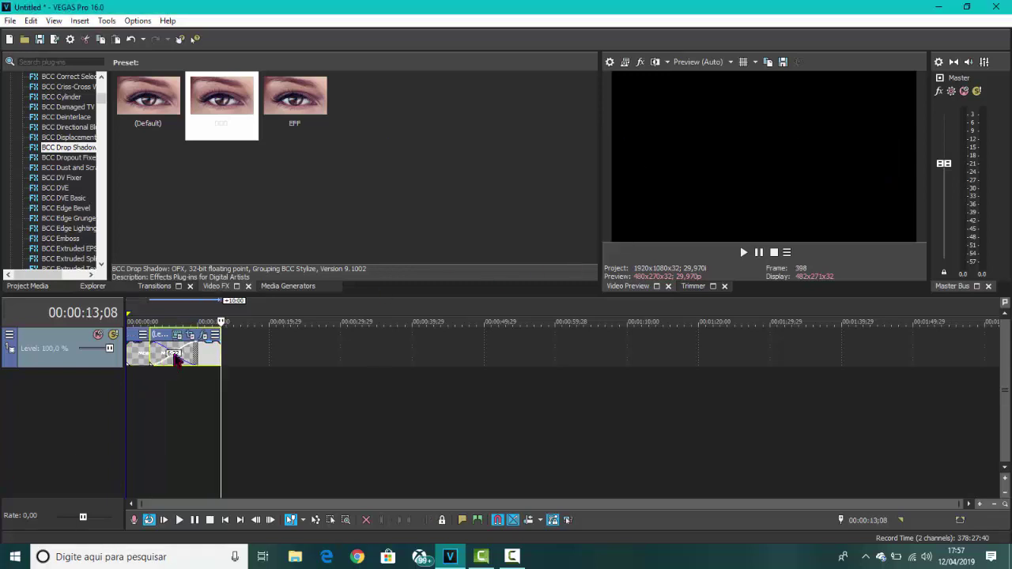
left_click_drag(178, 360, 139, 437)
left_click(140, 437)
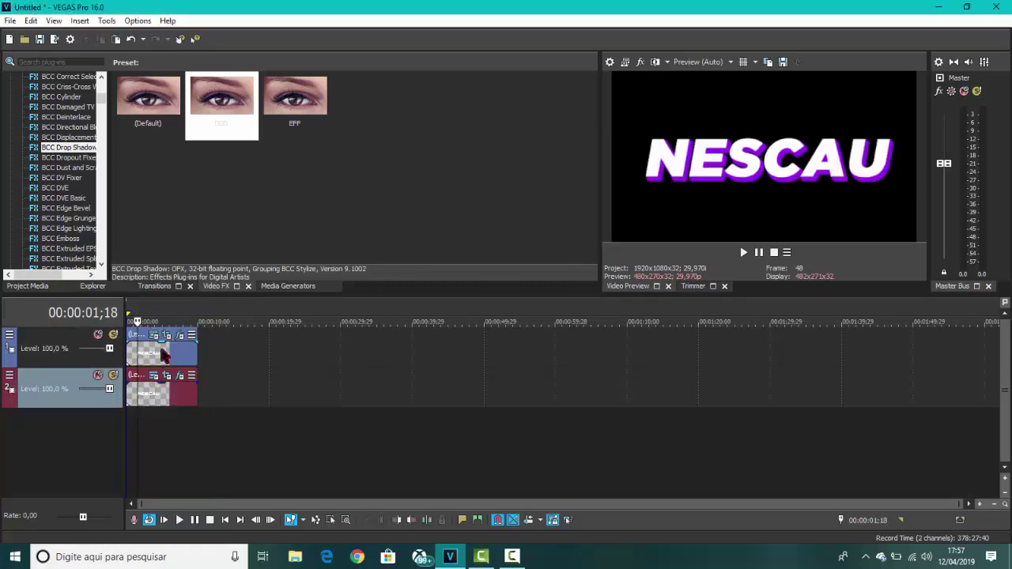
- Apply the default S_DistortRGB preset to the lower copy of the text, keeping the video preview in view
left_click(151, 395)
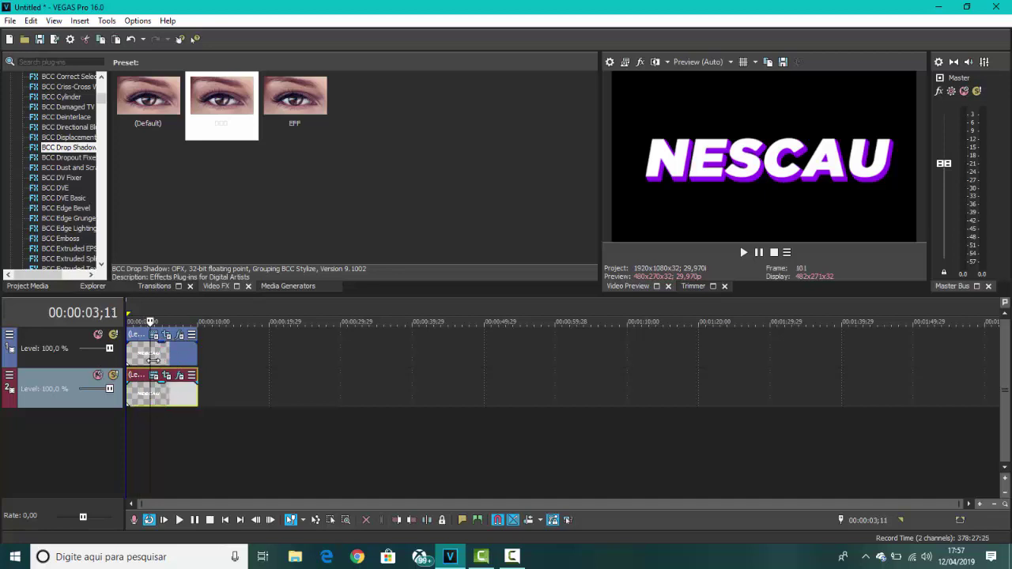
scroll(80, 157, "down", 5)
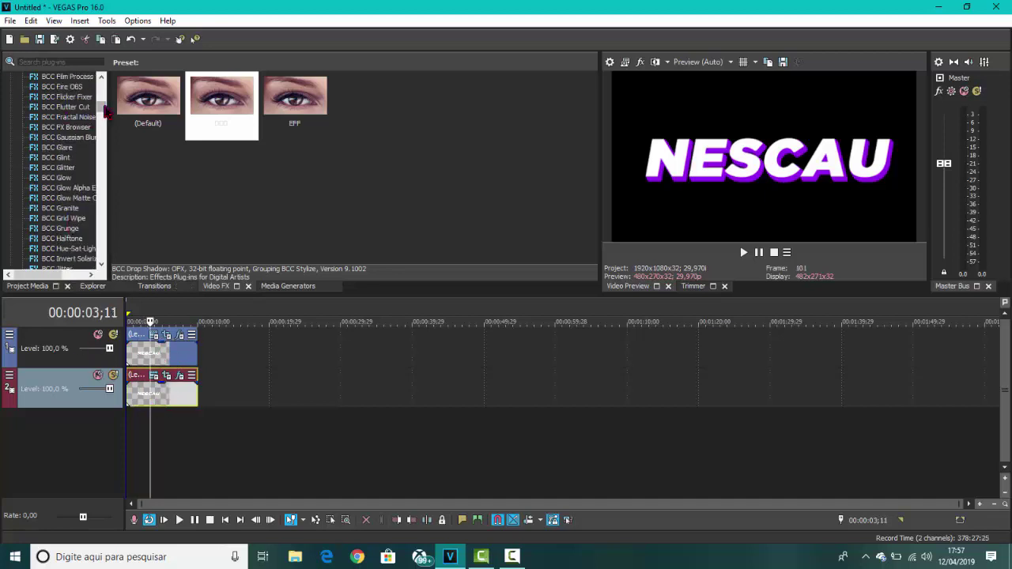
left_click_drag(104, 110, 98, 189)
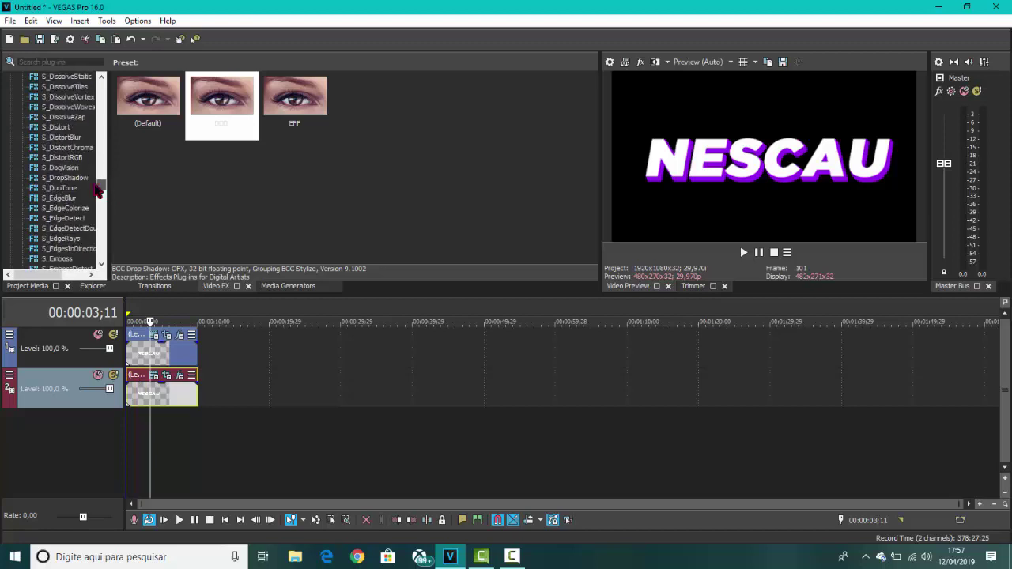
left_click(64, 158)
left_click_drag(148, 99, 158, 395)
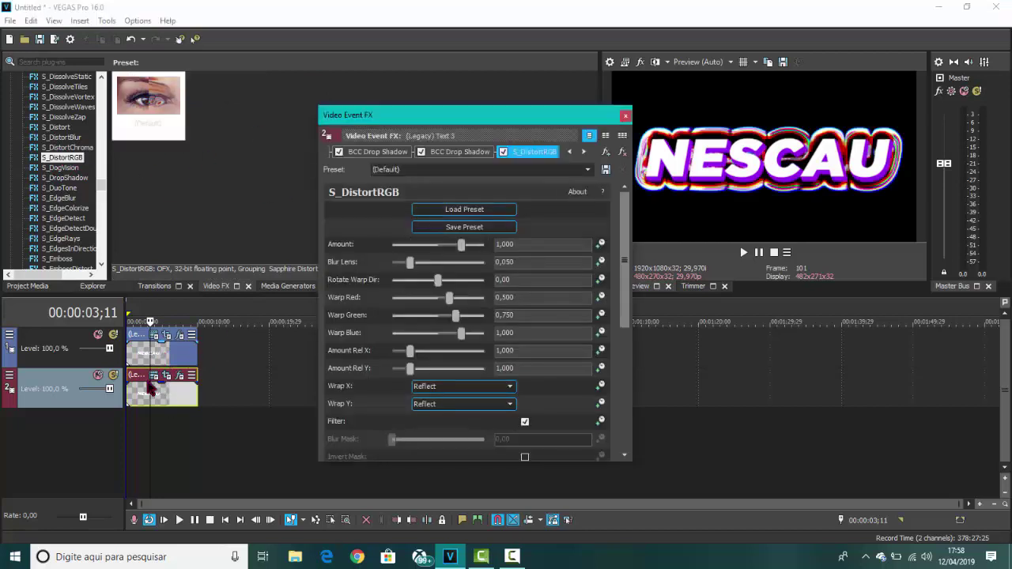
left_click_drag(365, 118, 291, 84)
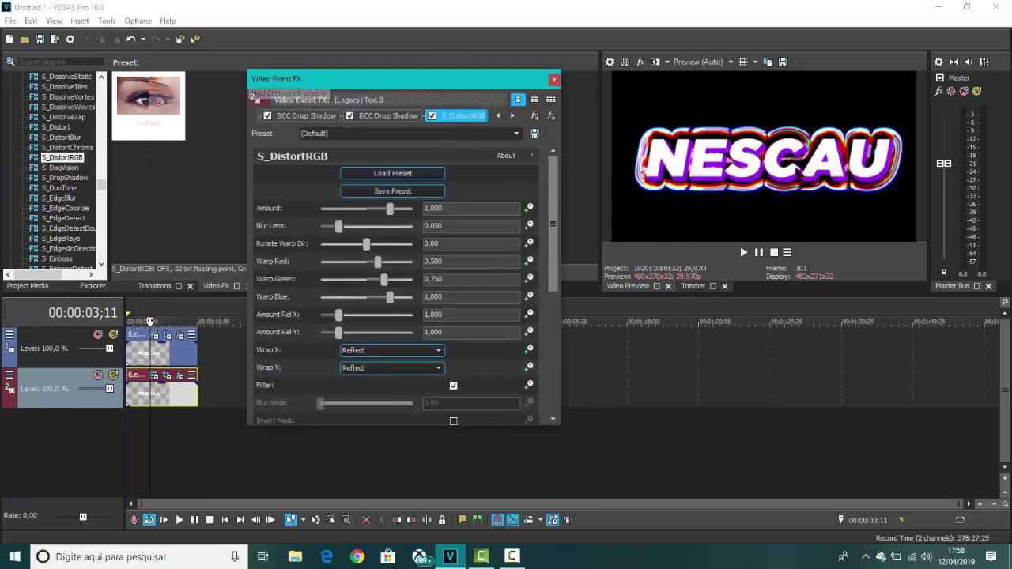
- Try S_DistortRGB Blur Lens values of 0,019, 0,224 and 0,19 on the lower text copy
left_click_drag(337, 228, 328, 249)
double_click(451, 226)
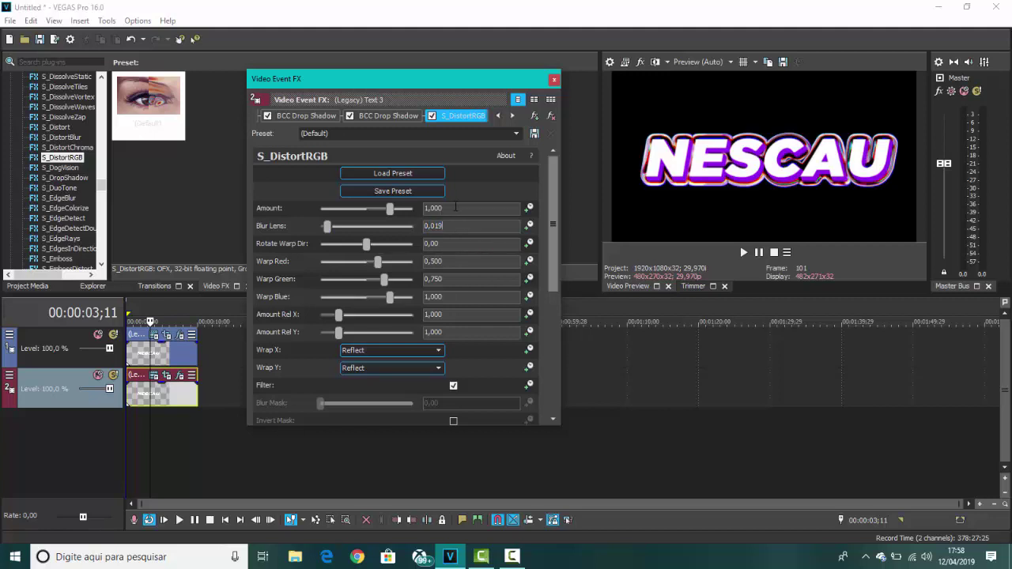
left_click(406, 228)
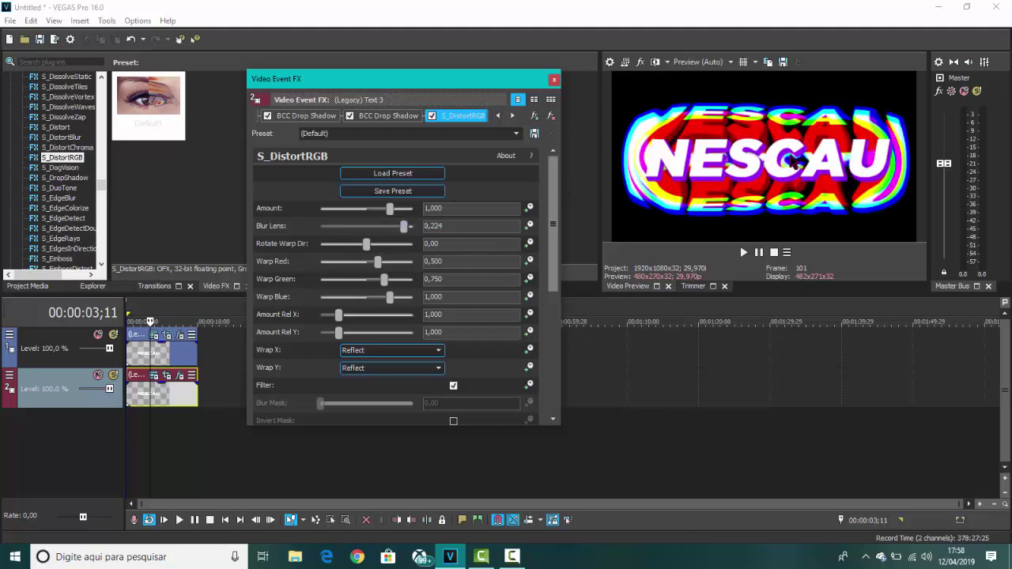
double_click(449, 228)
type("0,19")
key("Return")
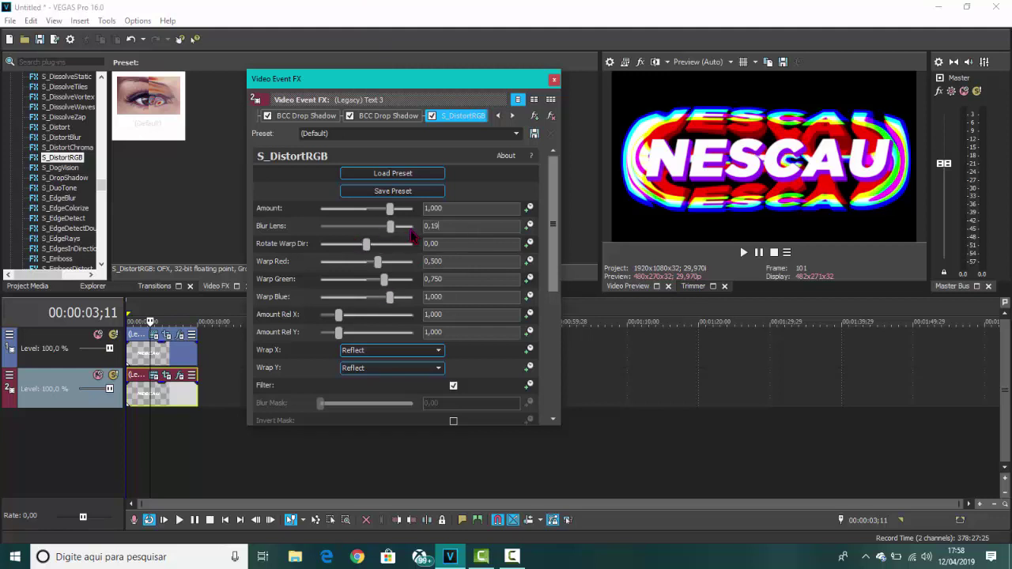
- Set the Blur Lens of S_DistortRGB to 0,019, close the effect settings and deselect the text event
left_click_drag(392, 227, 331, 250)
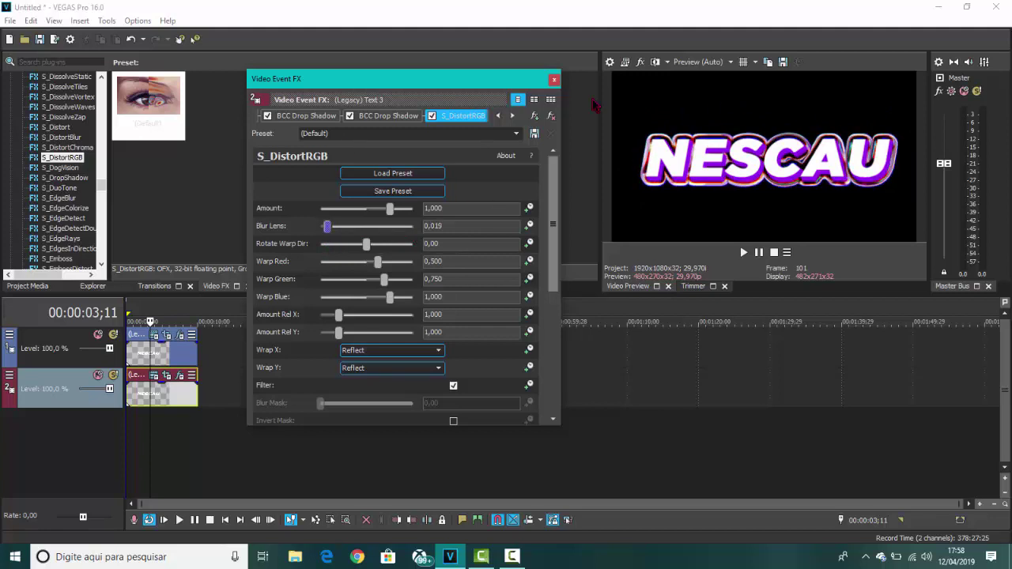
left_click(554, 80)
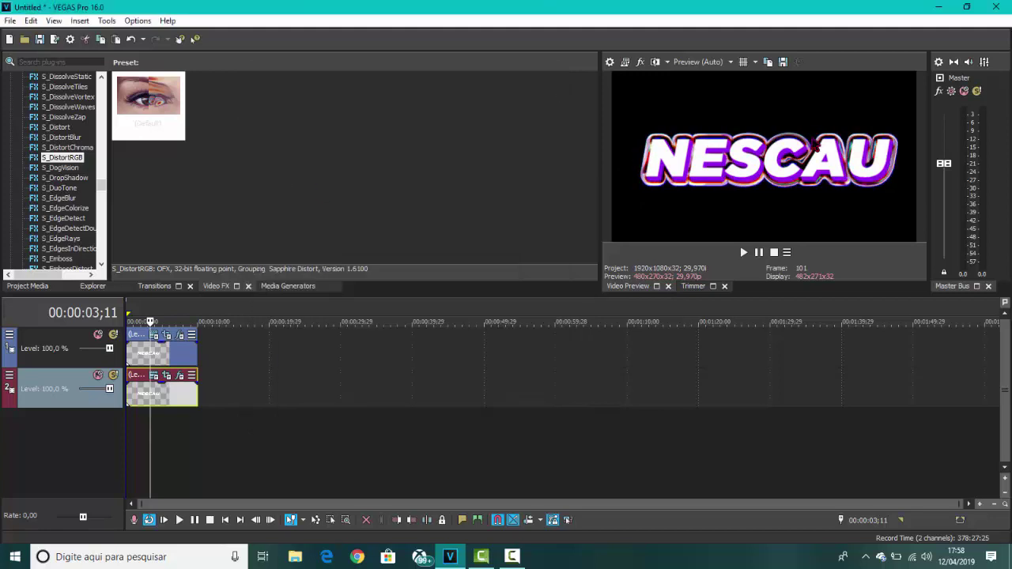
left_click(133, 434)
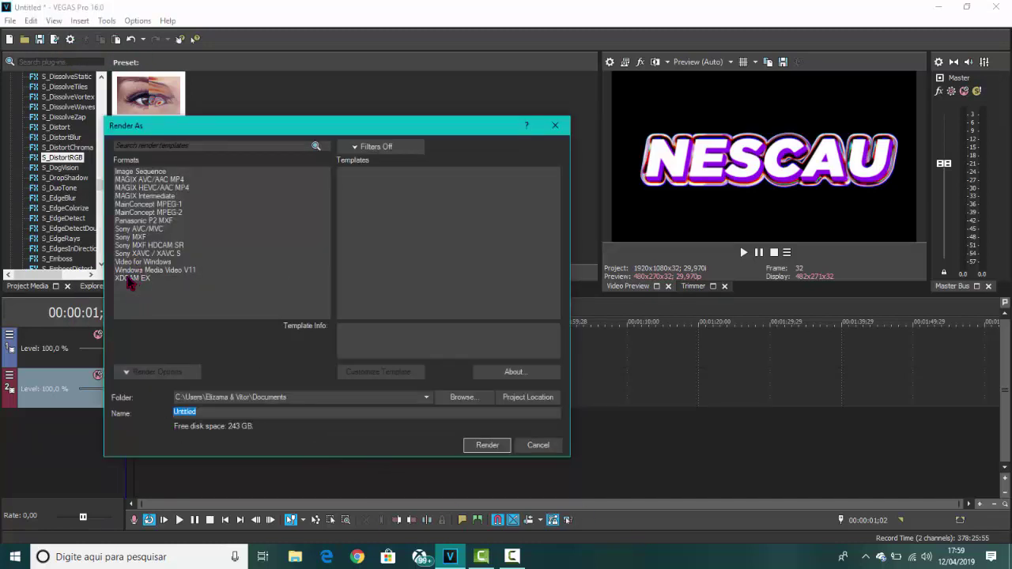
- Choose the Windows Media Video V11 render format with the 6 Mbps HD 720-30p Video template
left_click(191, 274)
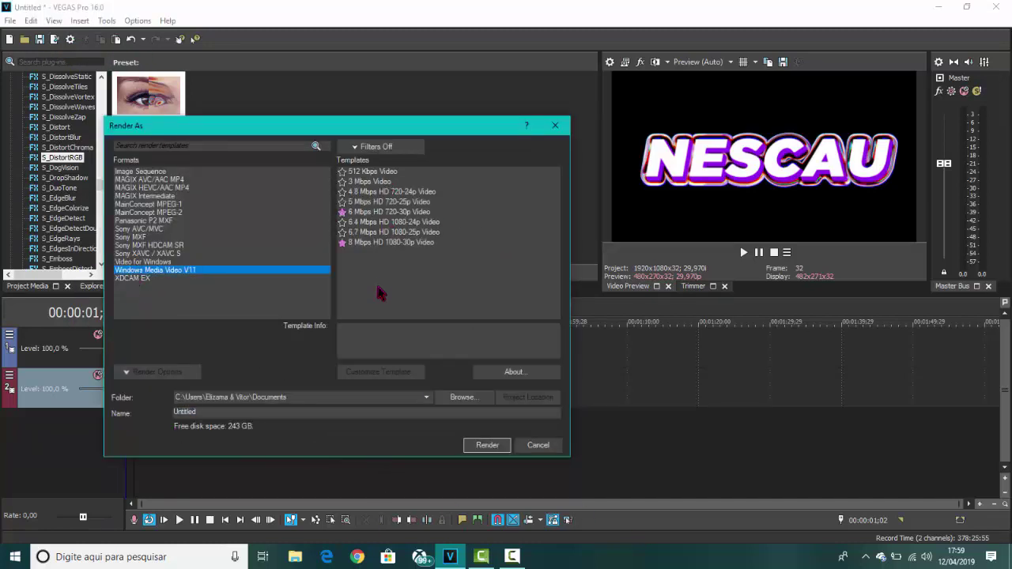
left_click(399, 243)
left_click(372, 181)
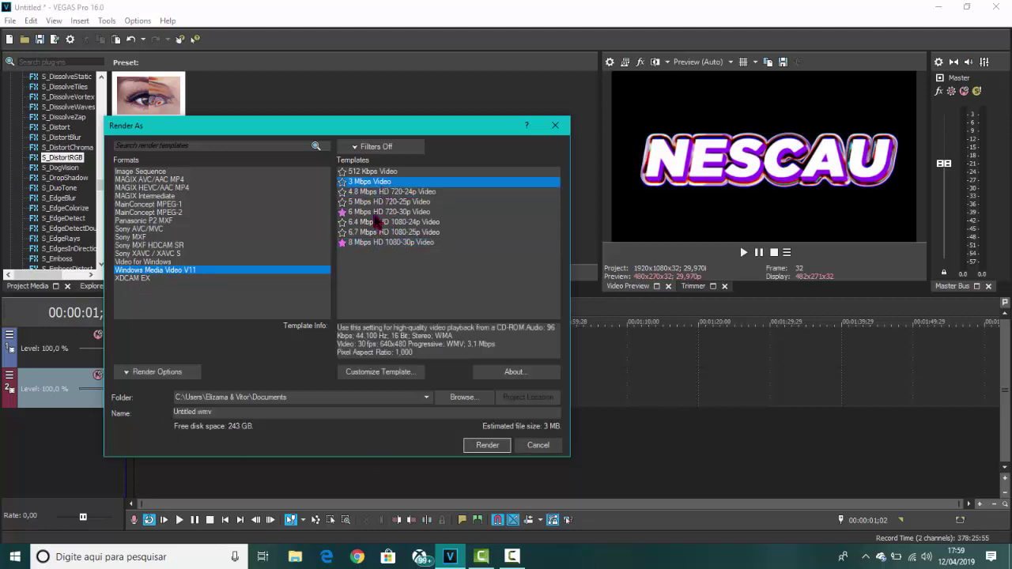
left_click(385, 212)
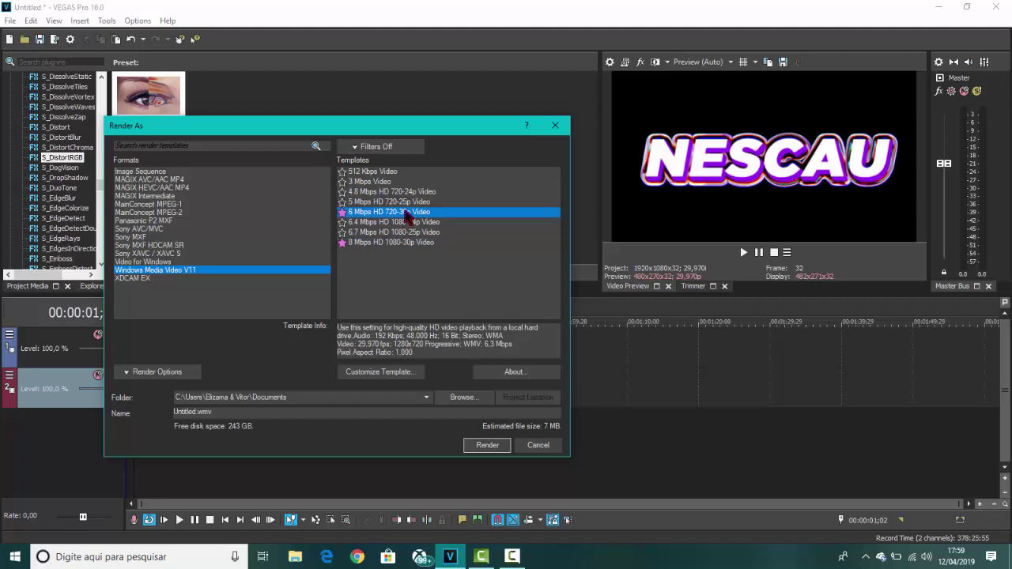
- Customize the render template's video frame rate to 60 fps, then leave the render dialog without rendering
left_click(360, 377)
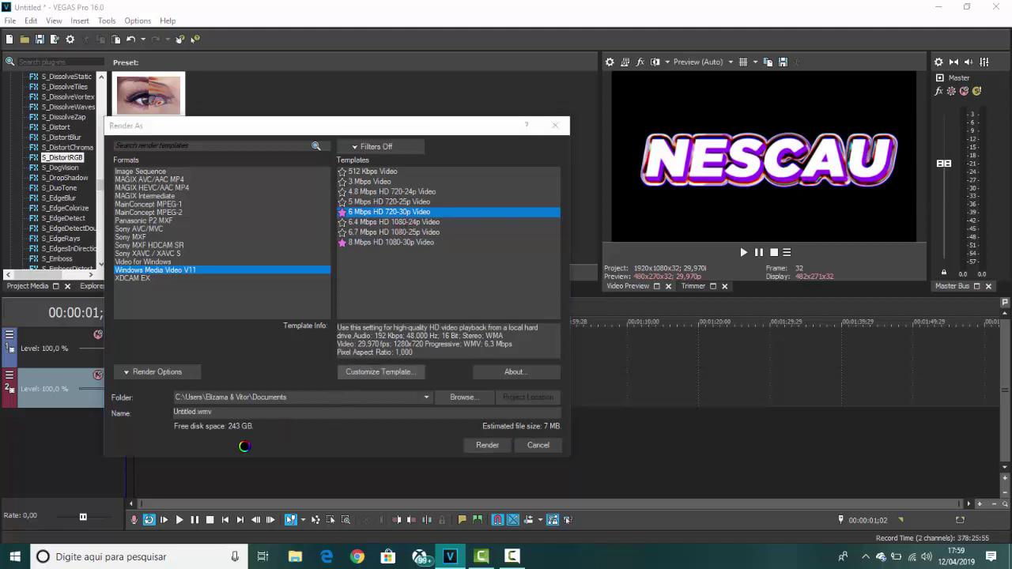
left_click(260, 445)
left_click(314, 317)
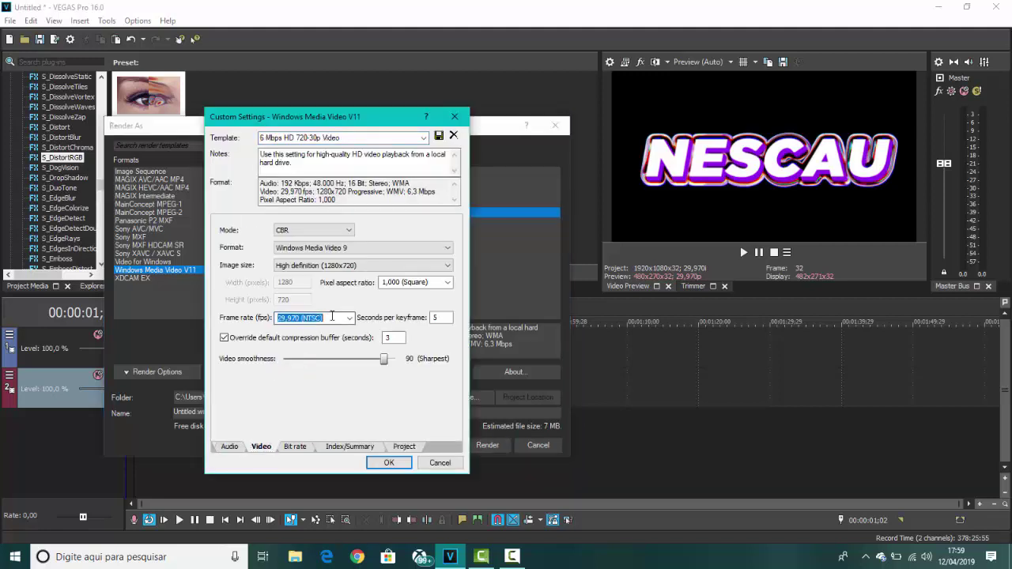
type("60")
key("Return")
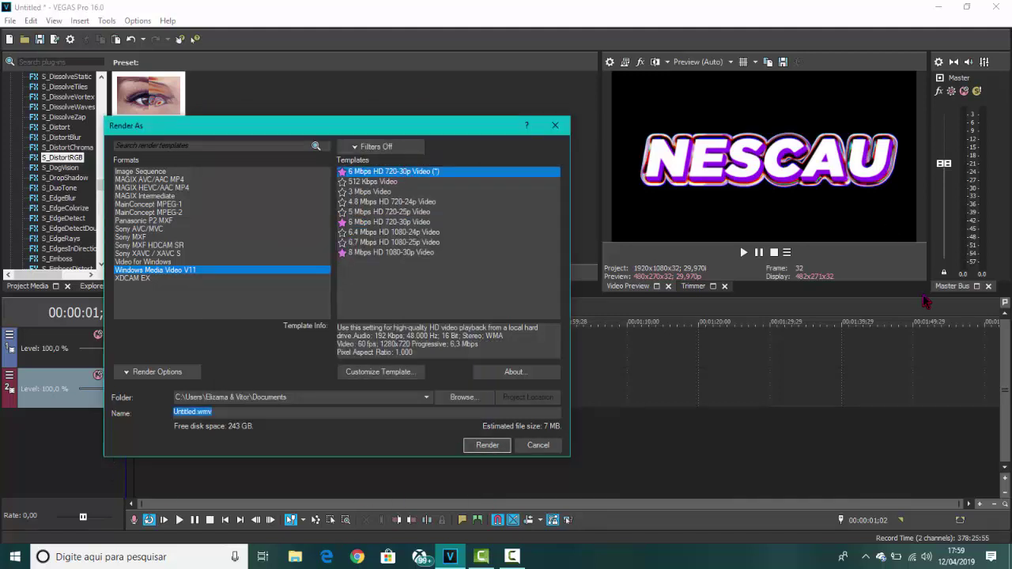
left_click(536, 445)
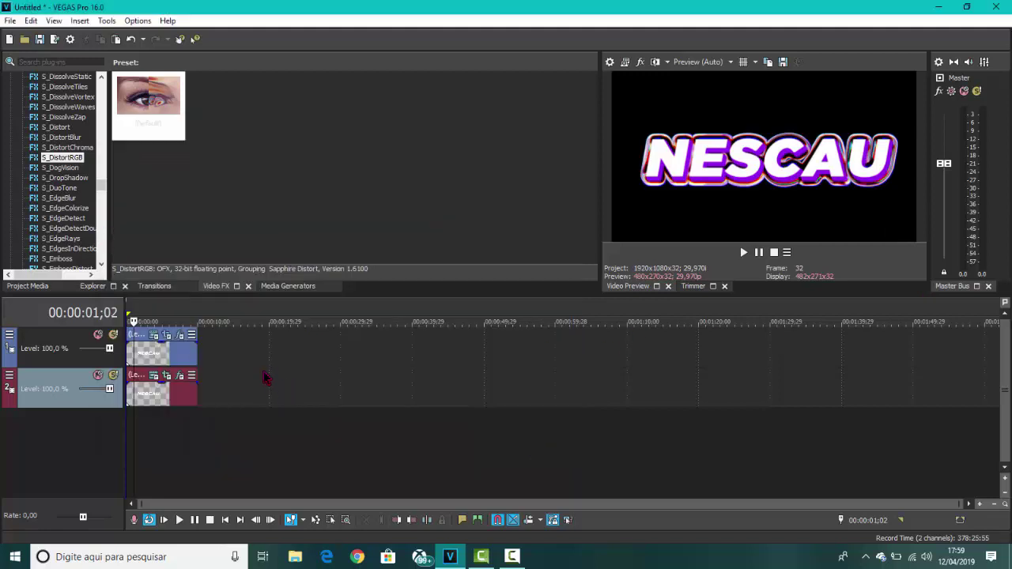